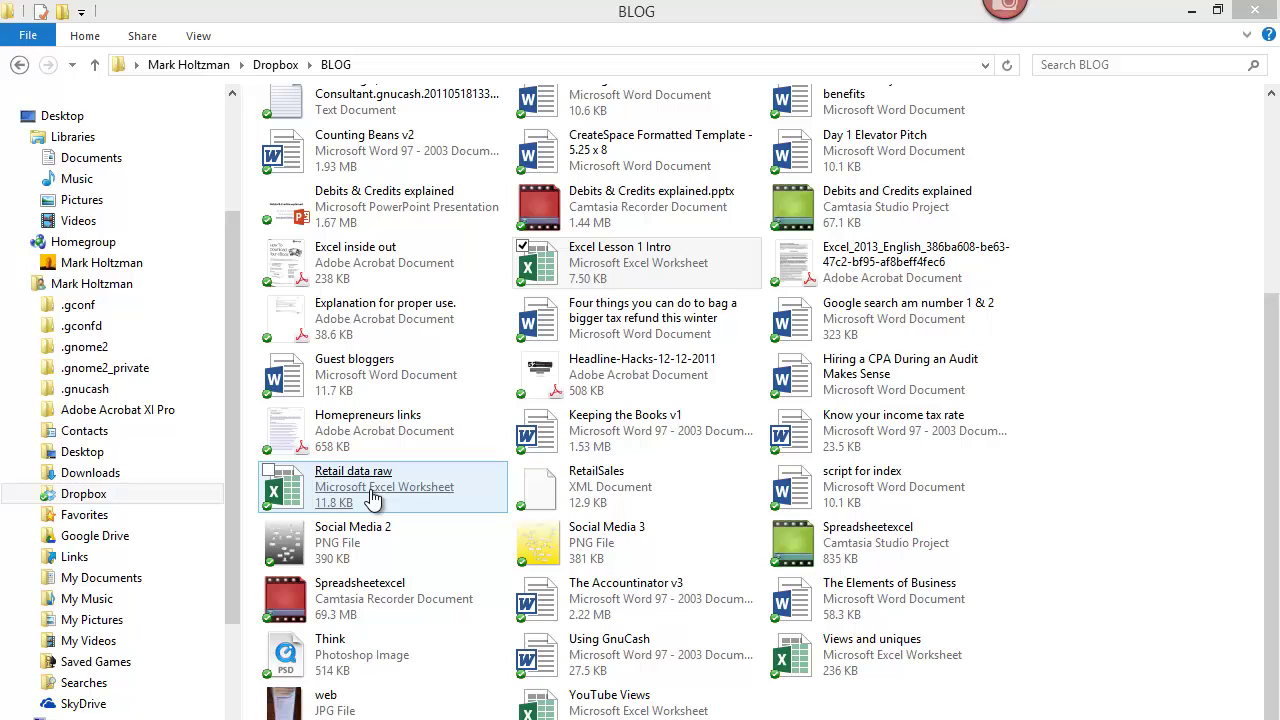
# Step: Open the Retail data raw workbook from the Dropbox BLOG folder in Excel
pyautogui.click(372, 497)
pyautogui.doubleClick(372, 497)
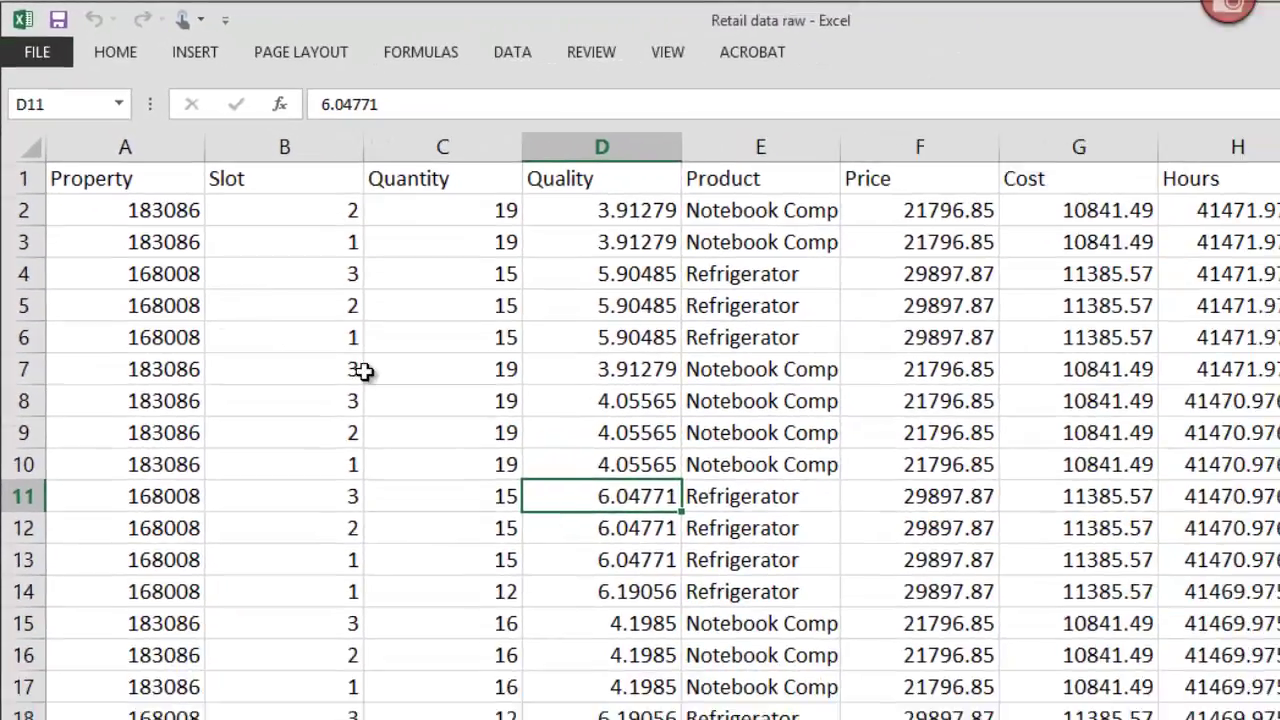
# Step: Scroll Sheet1's retail data, then flip through the empty Sheet2 and Sheet3 and back to Sheet1
pyautogui.click(593, 566)
pyautogui.scroll(-14, 325, 312)
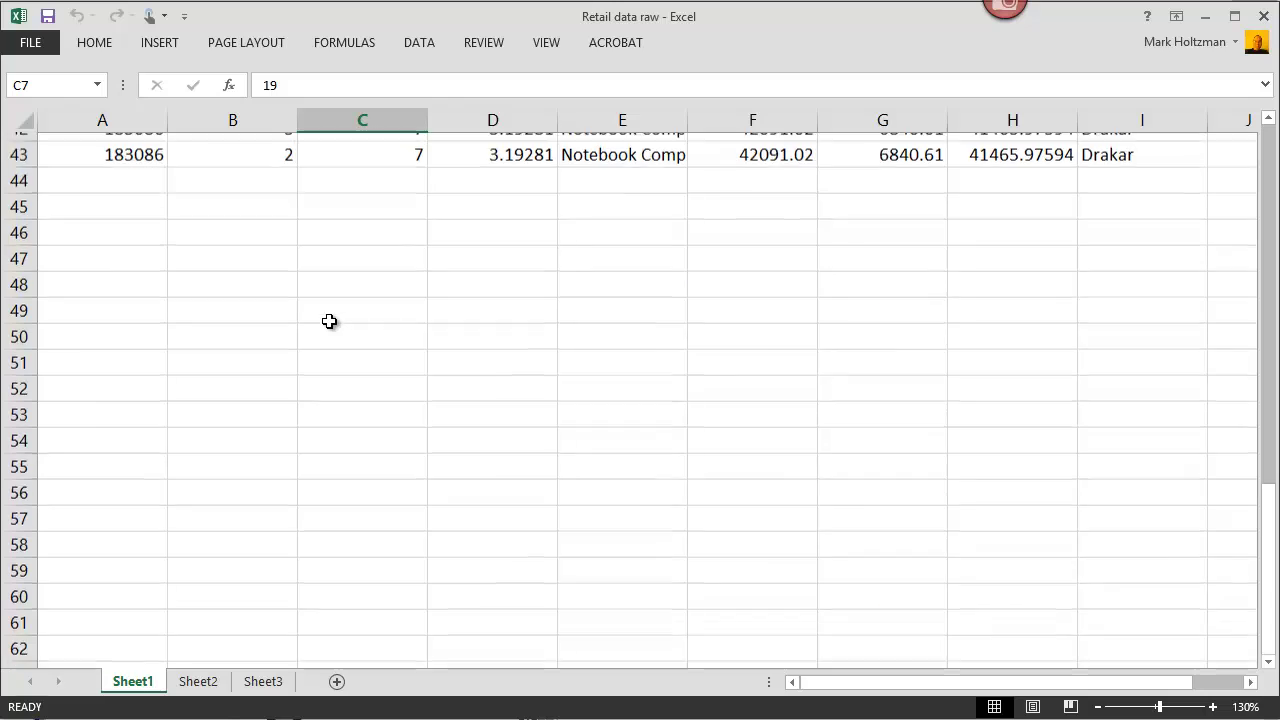
pyautogui.scroll(14, 329, 320)
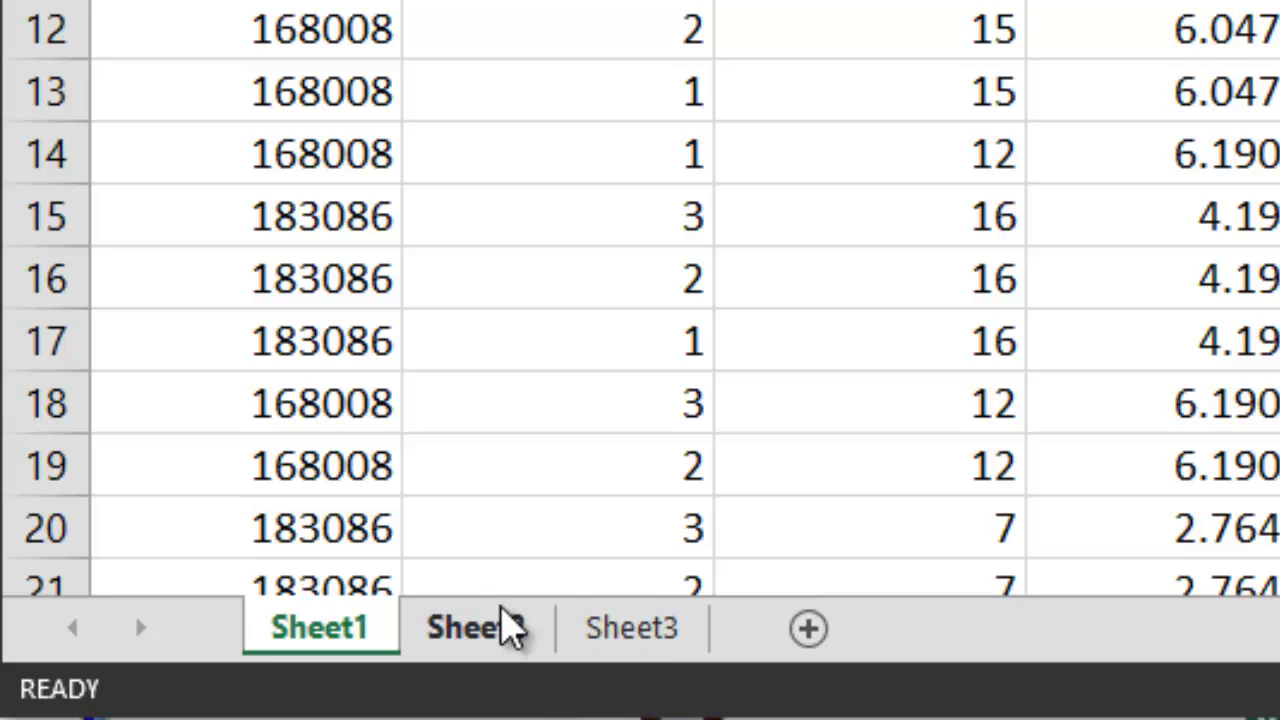
pyautogui.click(484, 634)
pyautogui.click(590, 632)
pyautogui.click(471, 634)
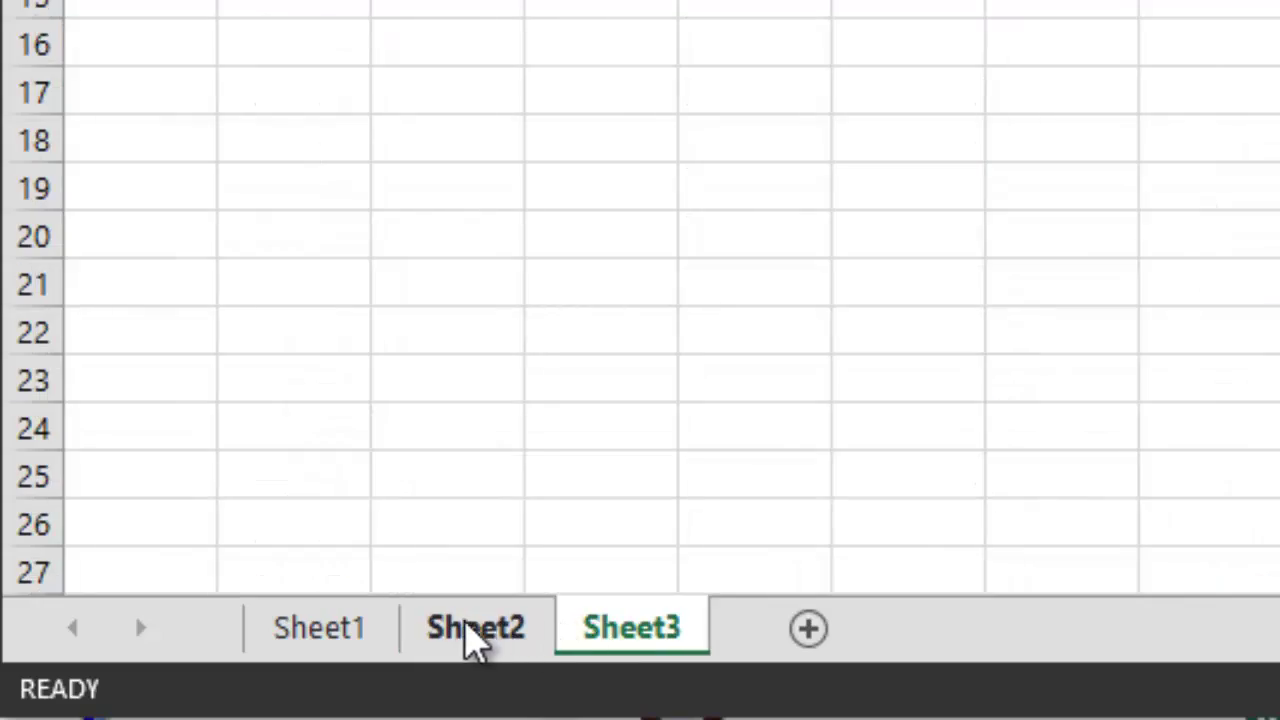
pyautogui.click(335, 636)
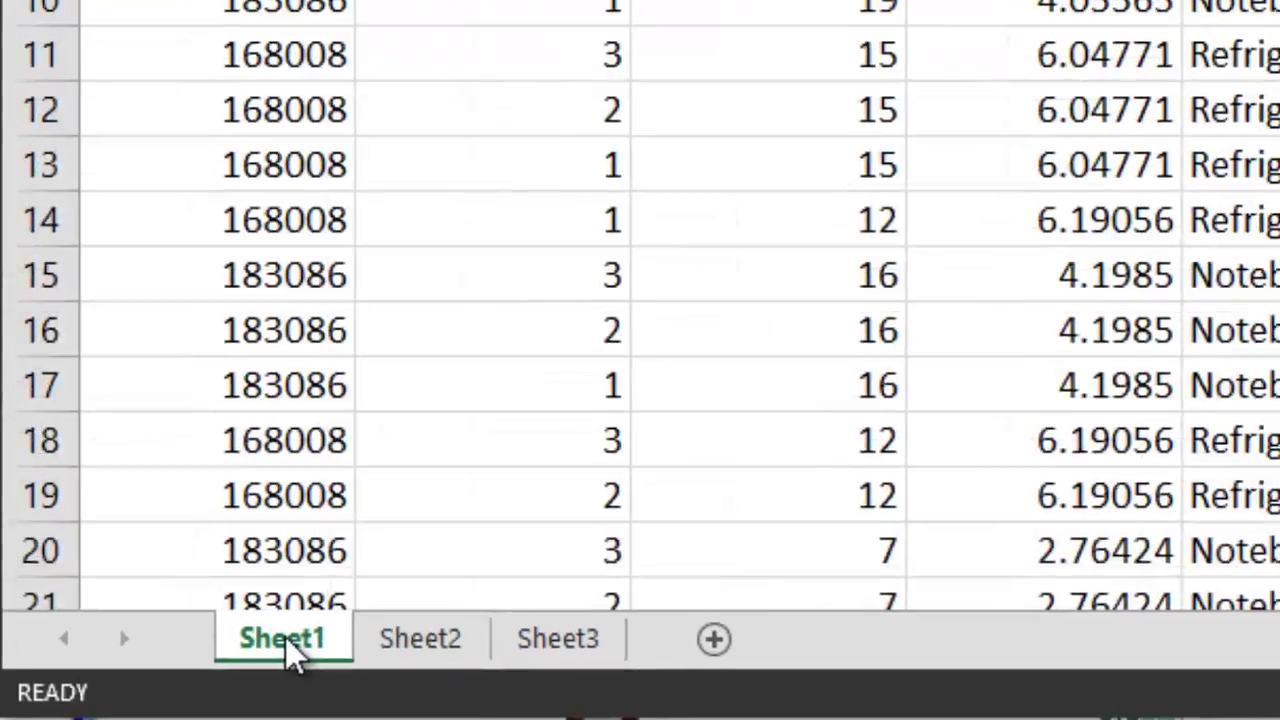
# Step: Scroll Sheet1 again, check the blank Sheet2 and Sheet3, and finish on Sheet2
pyautogui.click(371, 457)
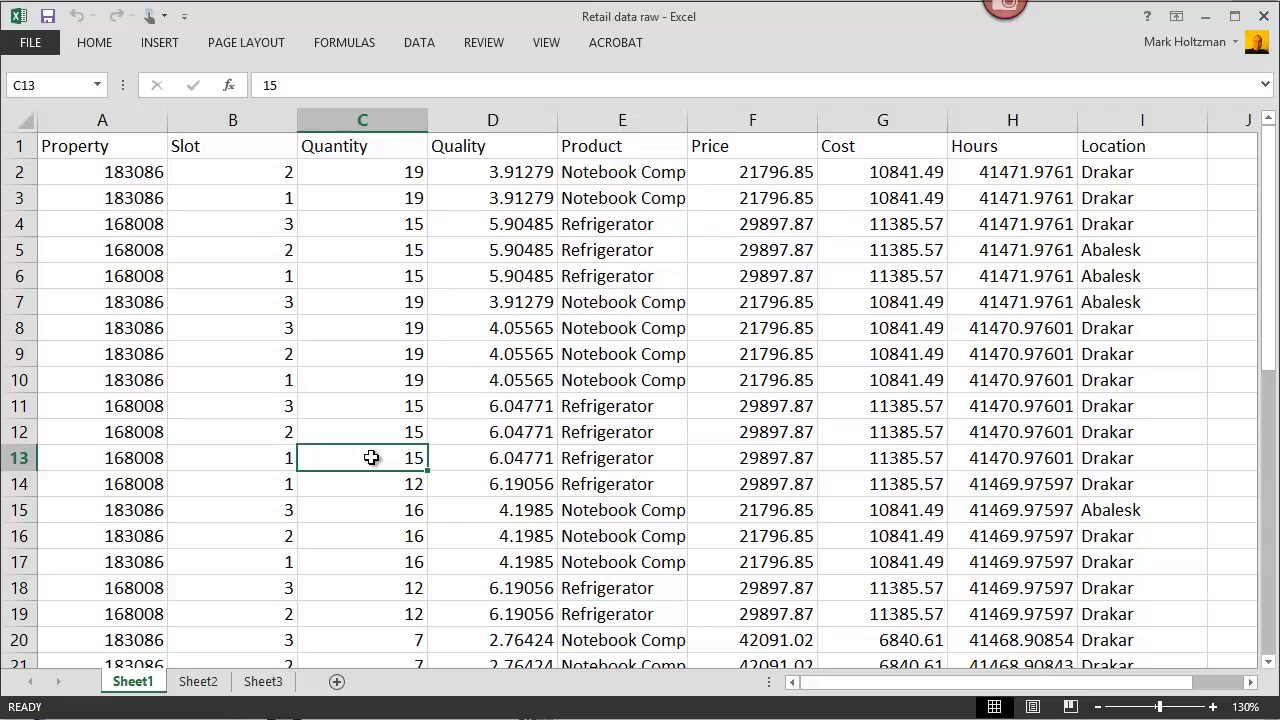
pyautogui.scroll(-10, 371, 457)
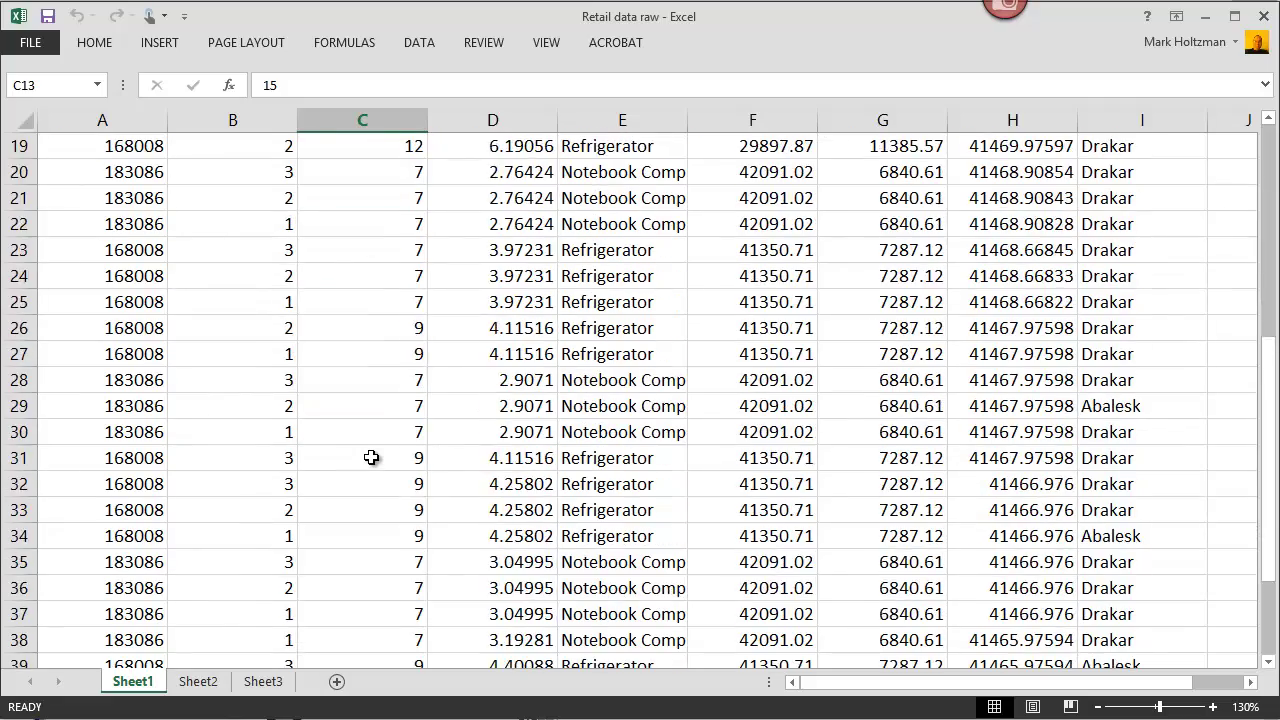
pyautogui.scroll(10, 371, 457)
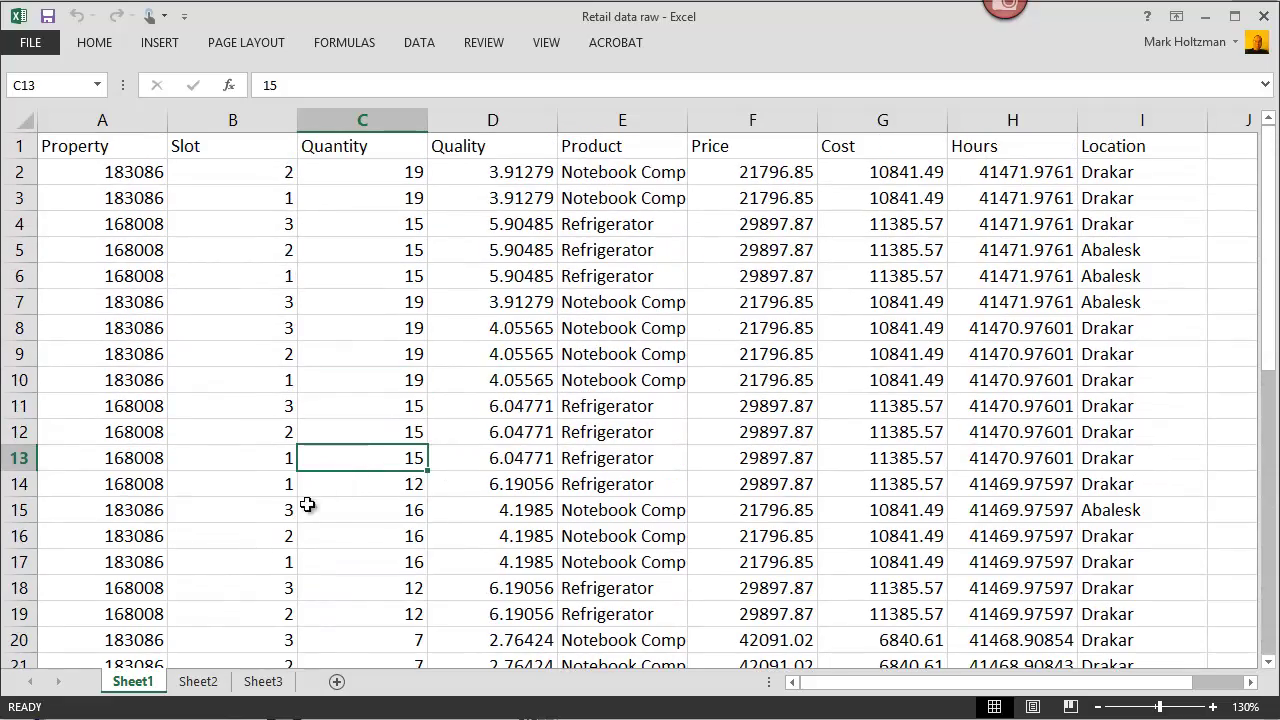
pyautogui.click(192, 684)
pyautogui.click(264, 683)
pyautogui.click(358, 656)
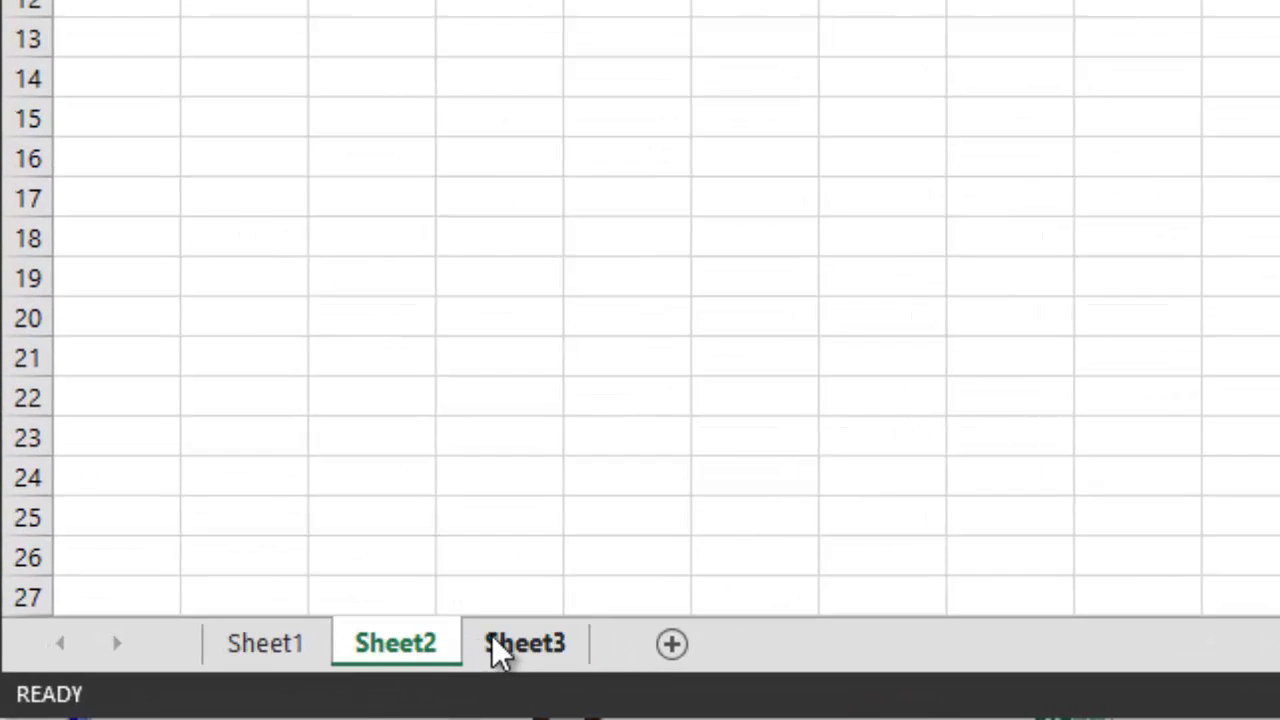
# Step: Rename the Sheet2 tab to 'The 2nd sheet'
pyautogui.doubleClick(397, 645)
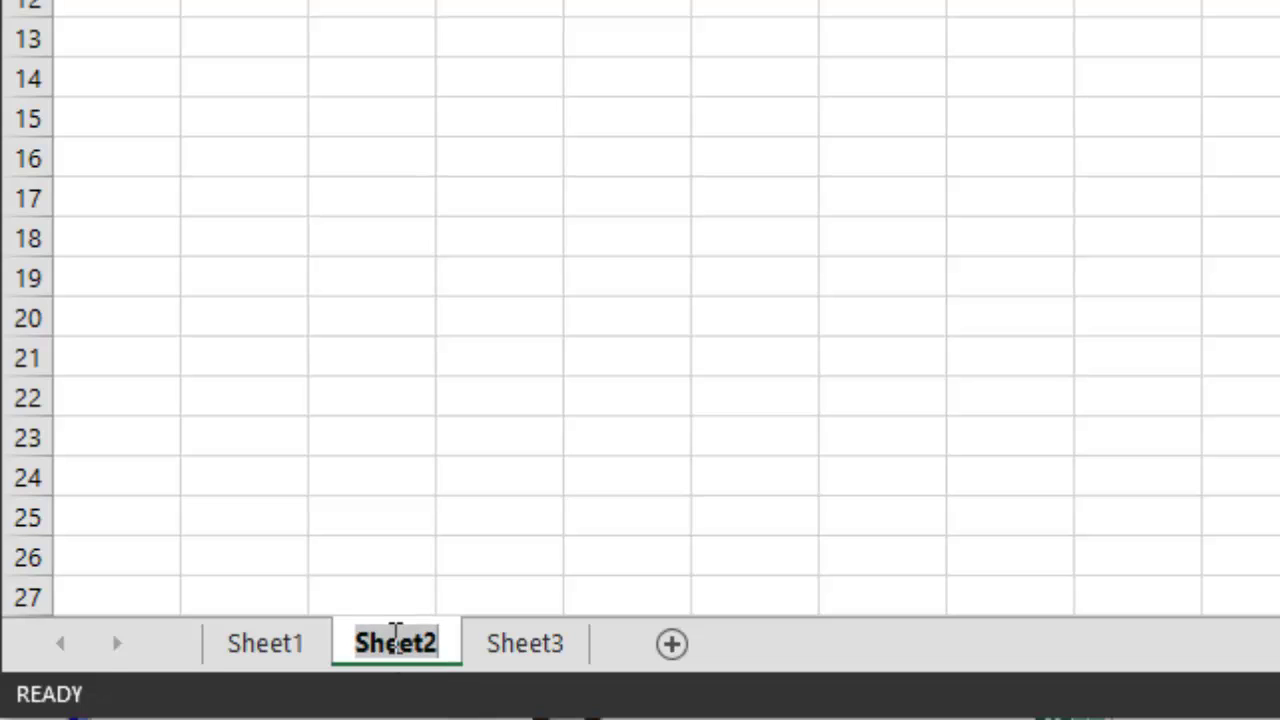
pyautogui.write('The 2nd sheet')
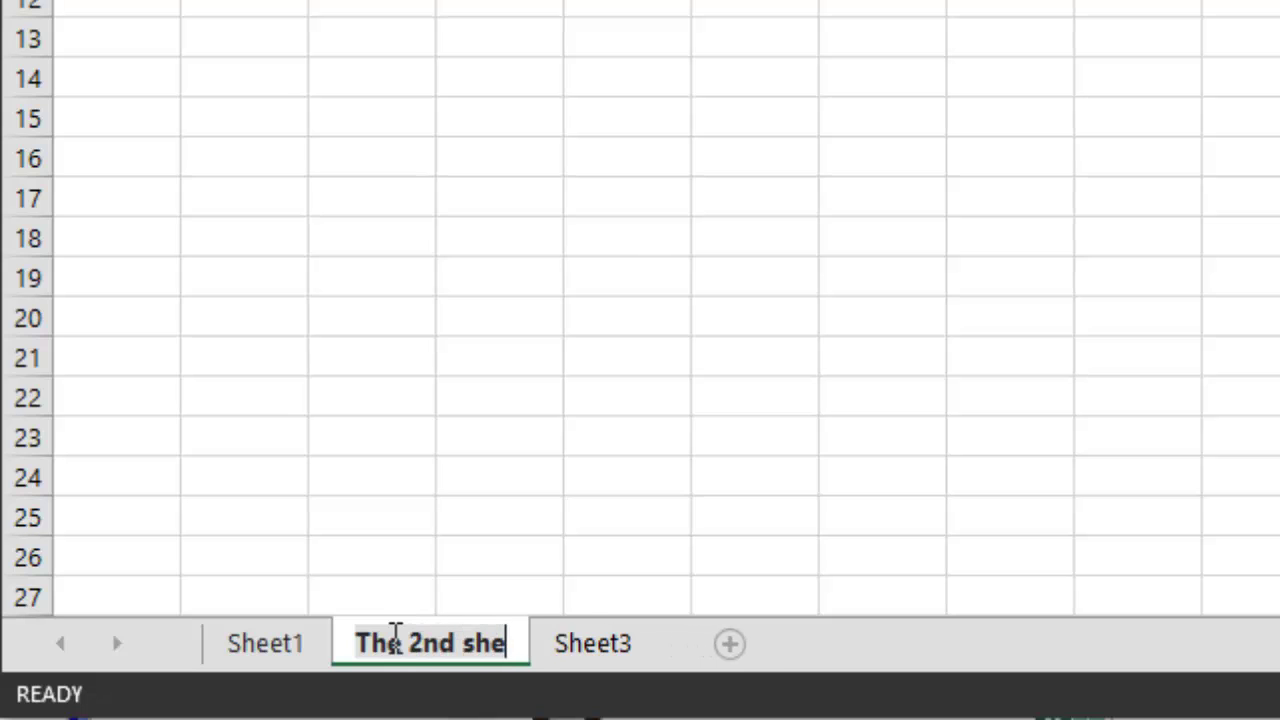
pyautogui.press('Return')
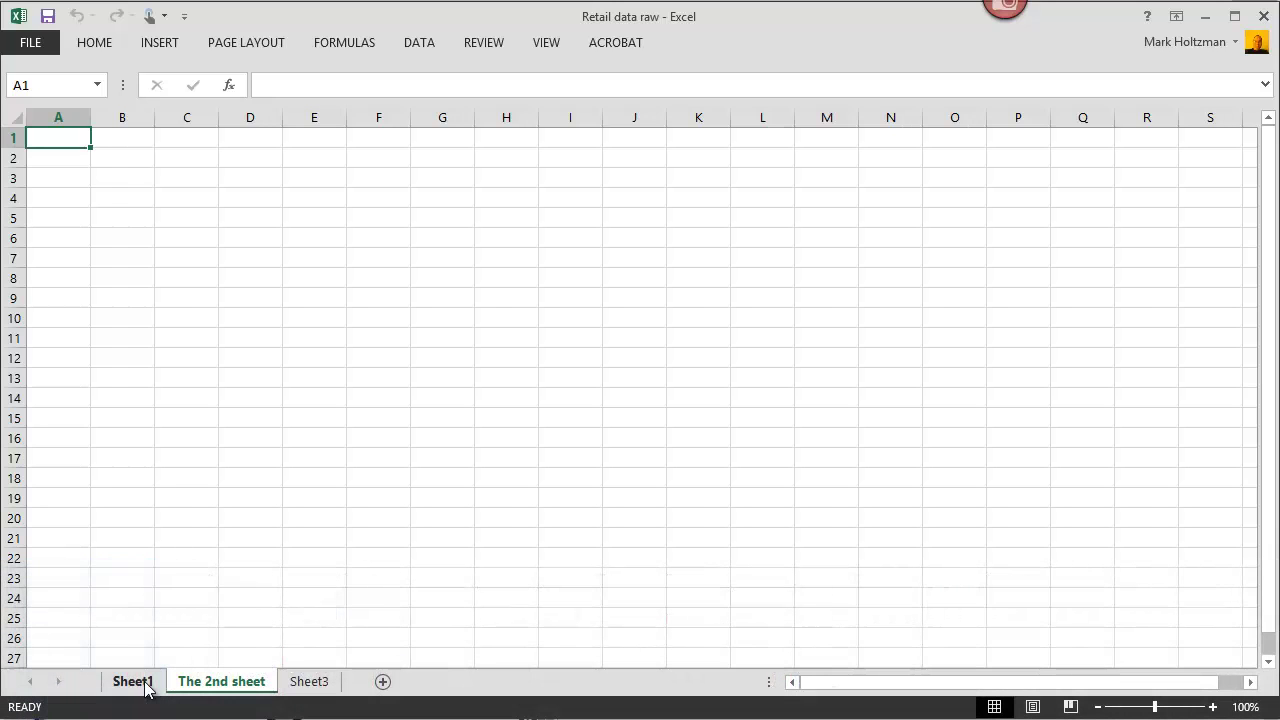
# Step: Return to Sheet1 and select rows 1–13, then columns A through D
pyautogui.click(133, 681)
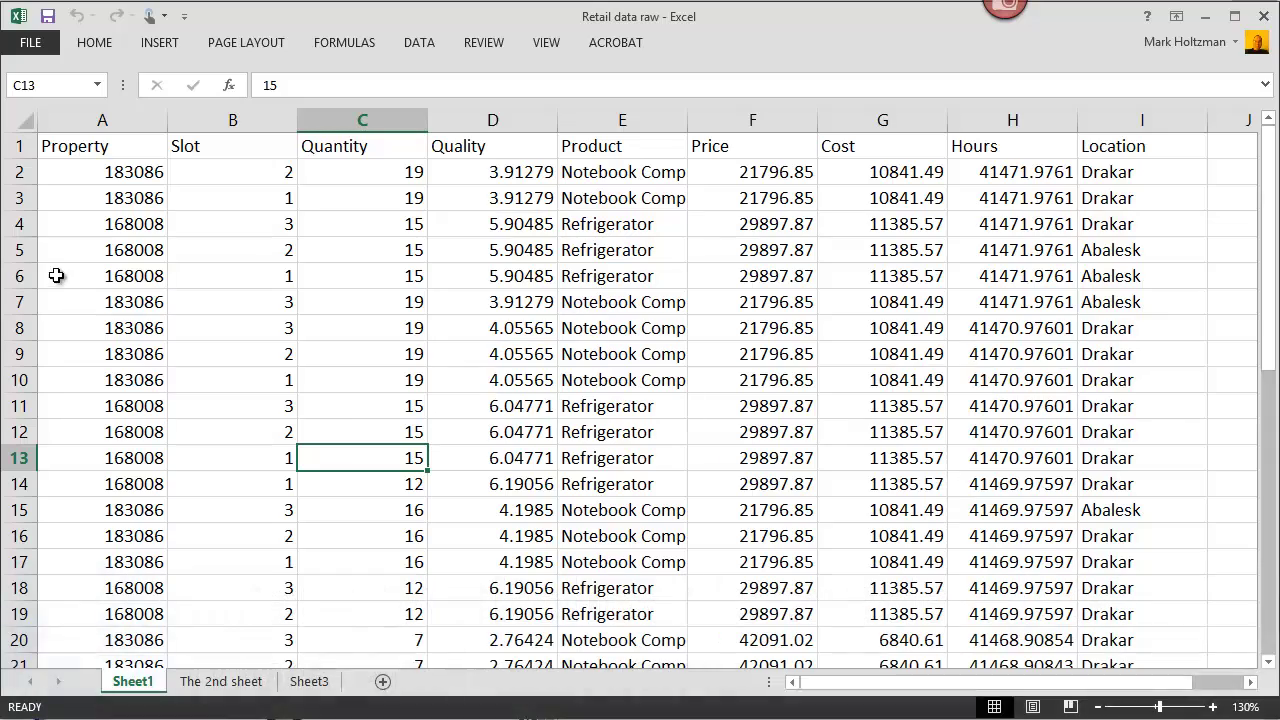
pyautogui.moveTo(22, 147); pyautogui.dragTo(4, 507)
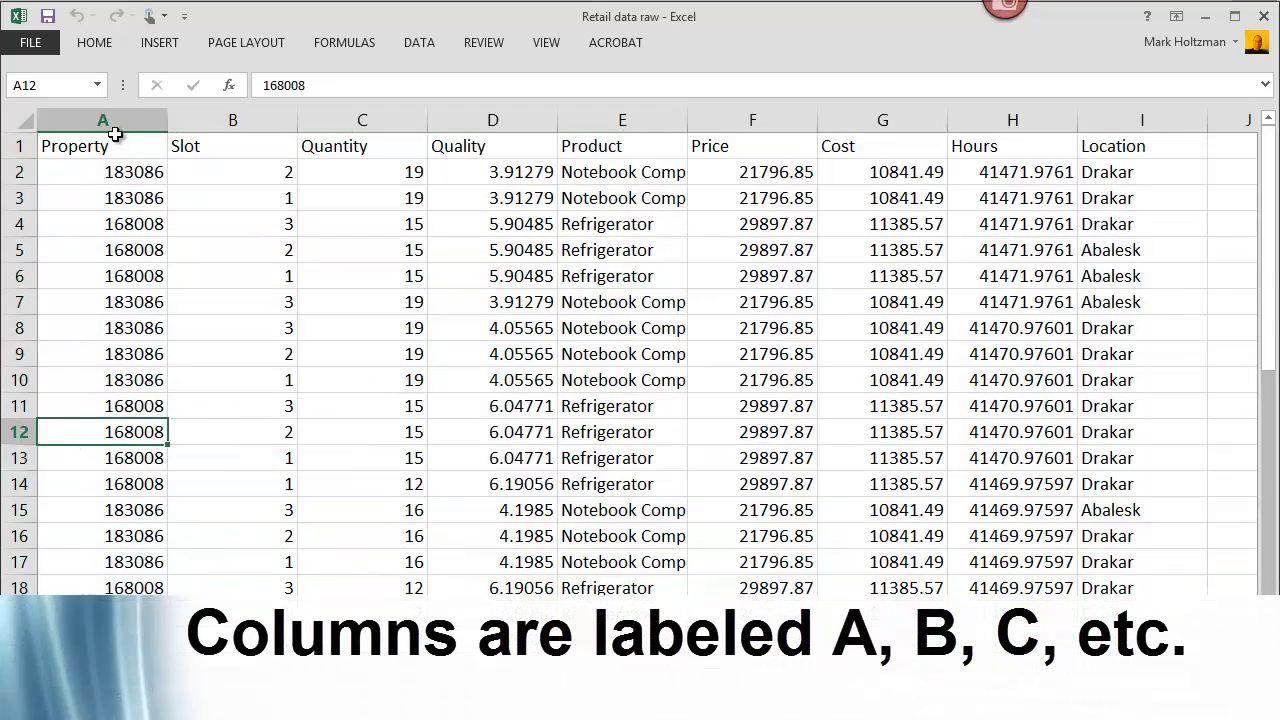
pyautogui.moveTo(108, 120); pyautogui.dragTo(501, 115)
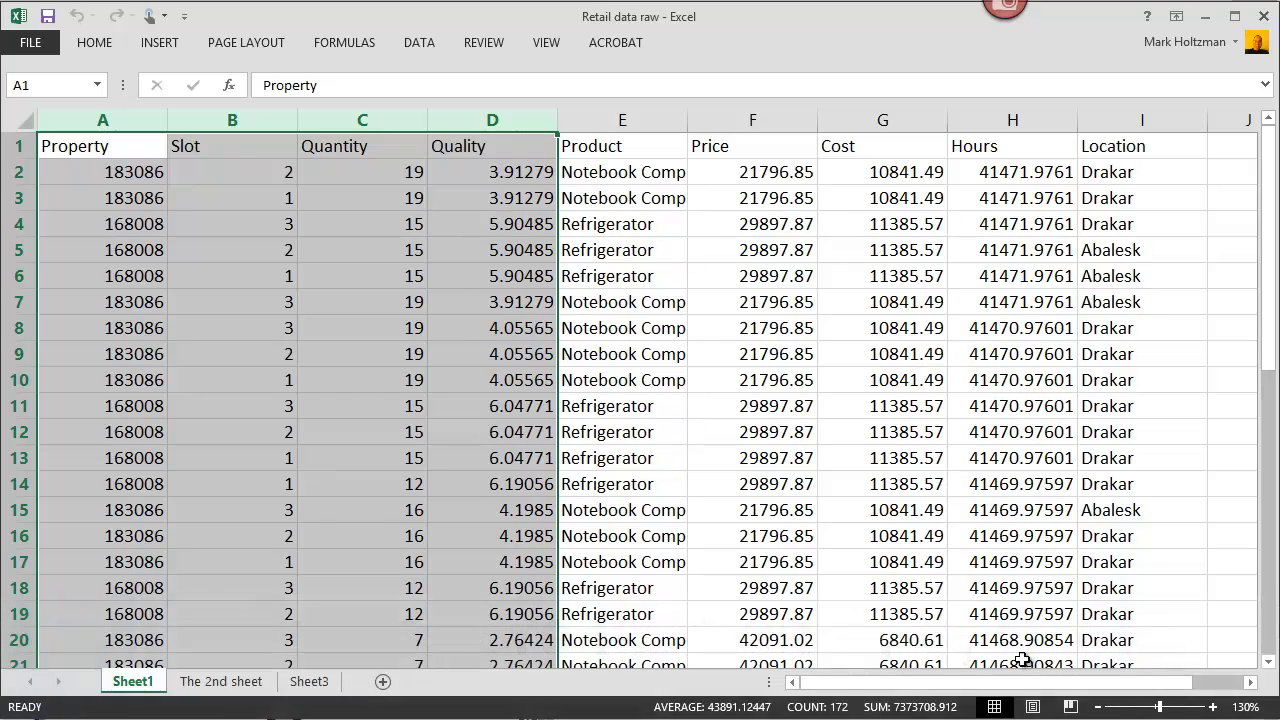
pyautogui.moveTo(1089, 689); pyautogui.dragTo(800, 700)
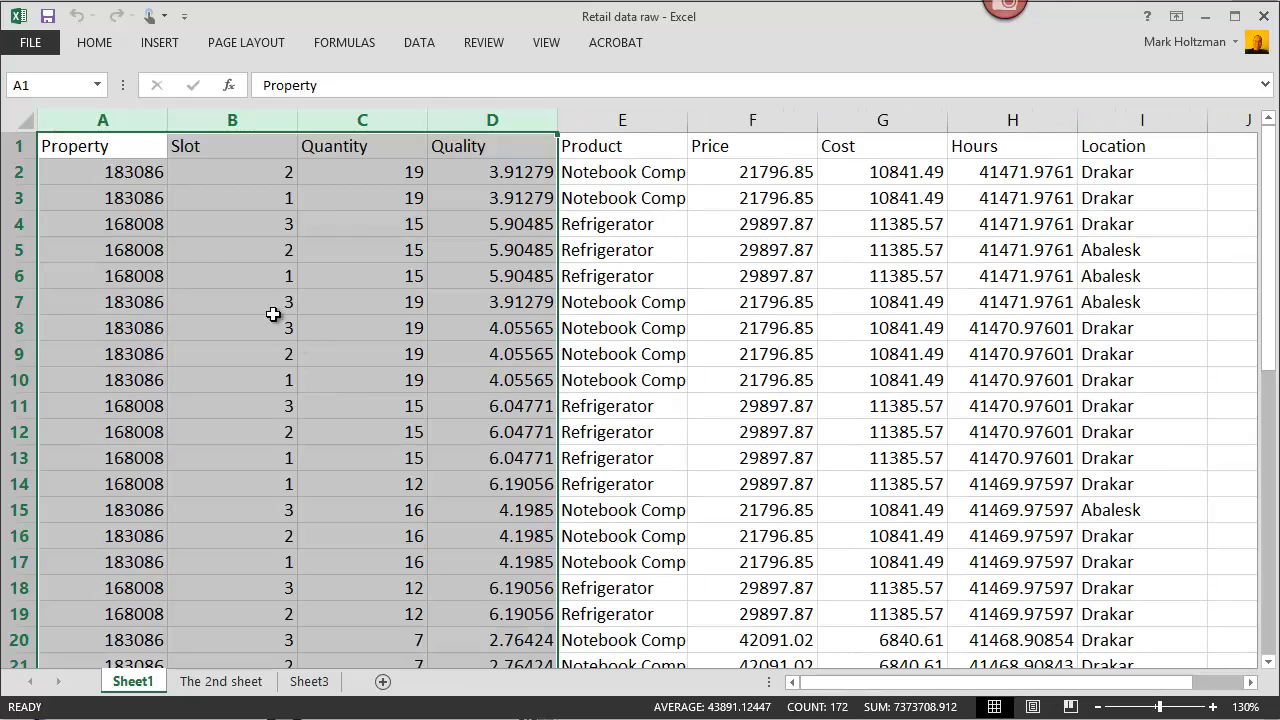
pyautogui.click(234, 250)
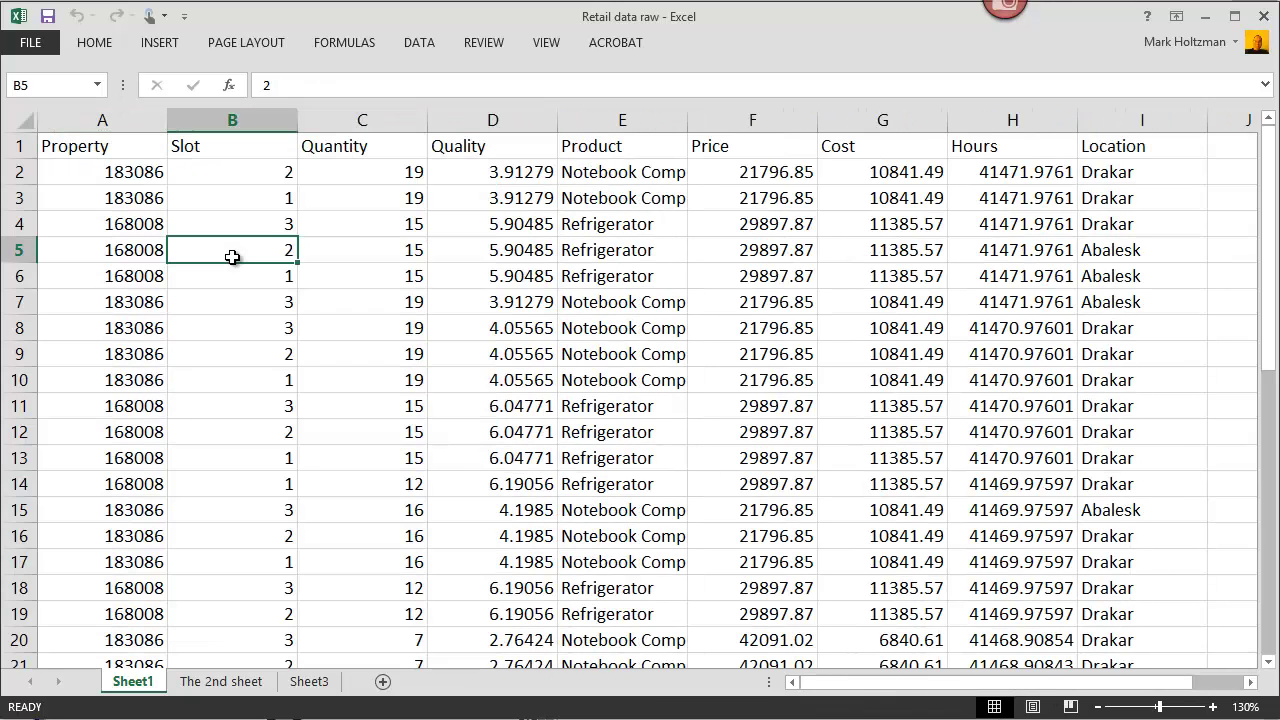
pyautogui.click(384, 279)
pyautogui.click(244, 240)
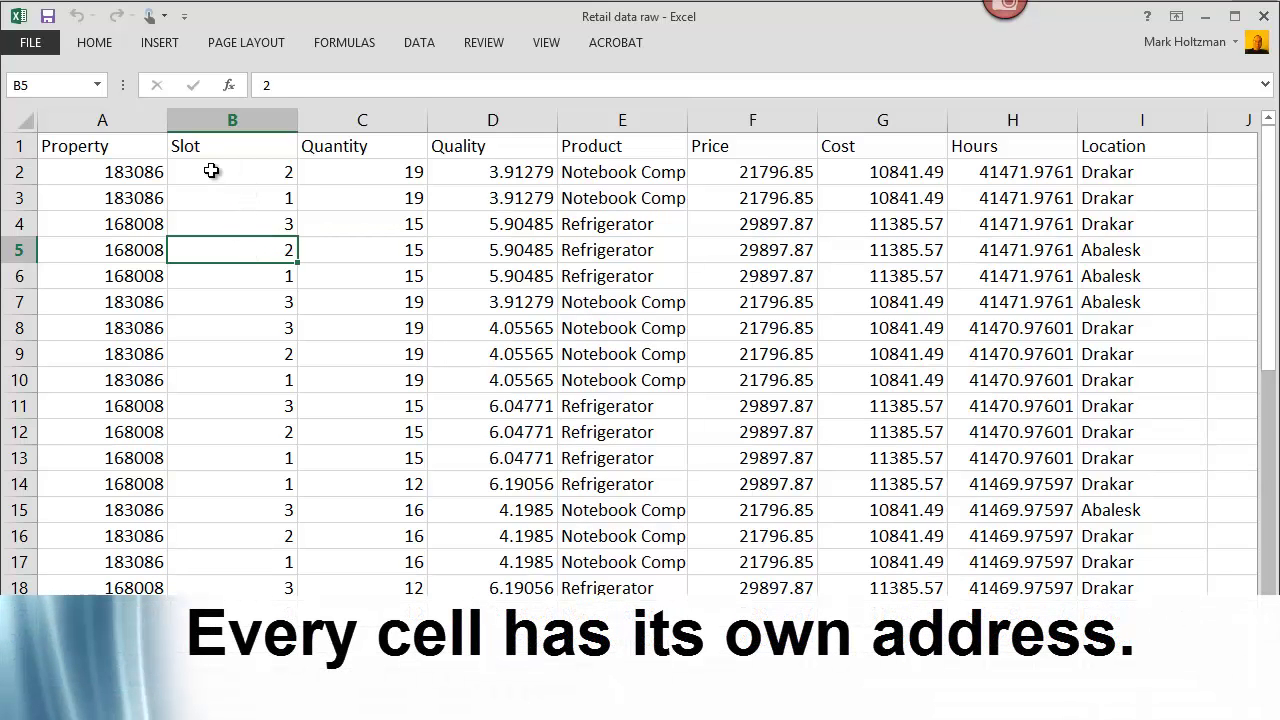
pyautogui.click(123, 148)
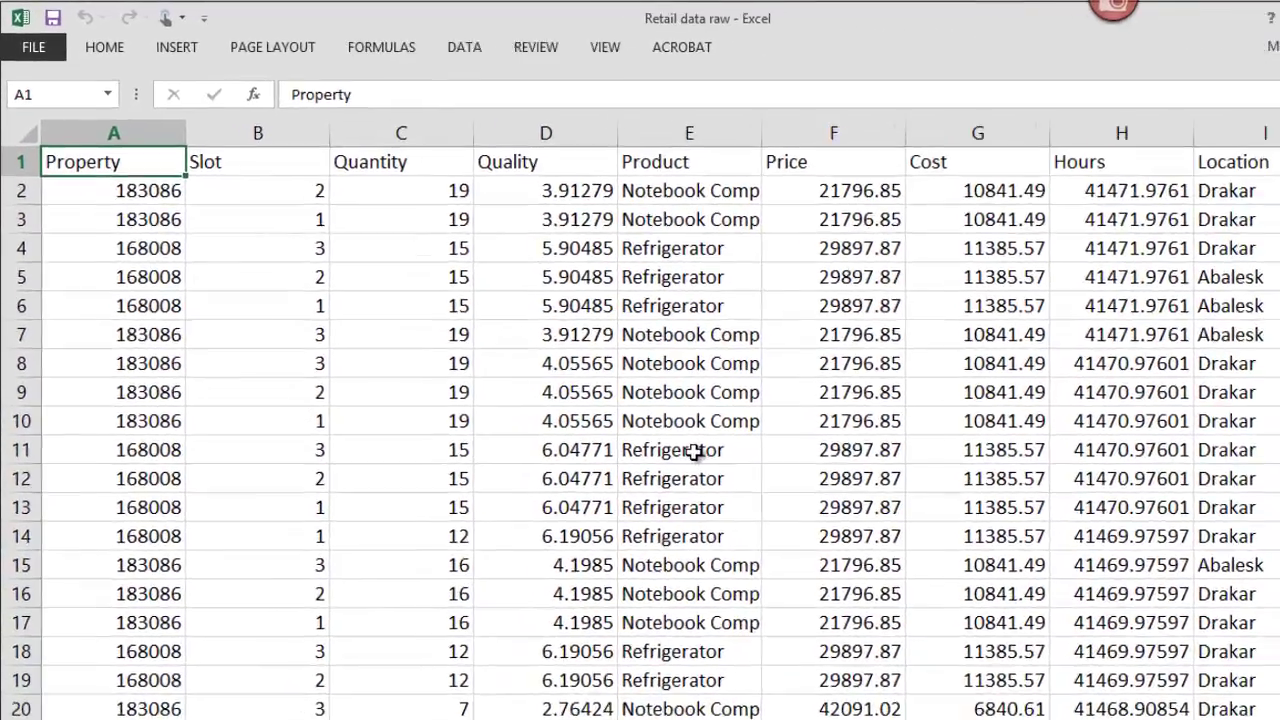
pyautogui.click(694, 452)
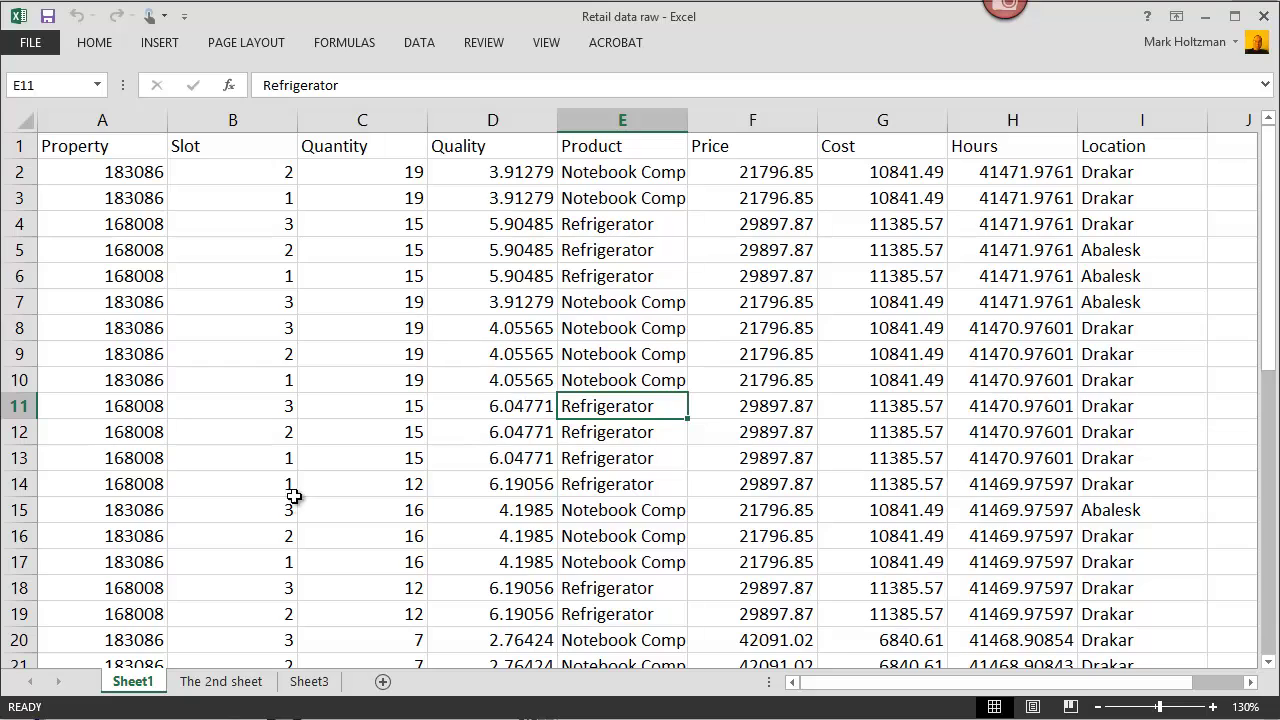
# Step: Show The 2nd sheet, select cell E13, and zoom the sheet in to 180%
pyautogui.click(231, 684)
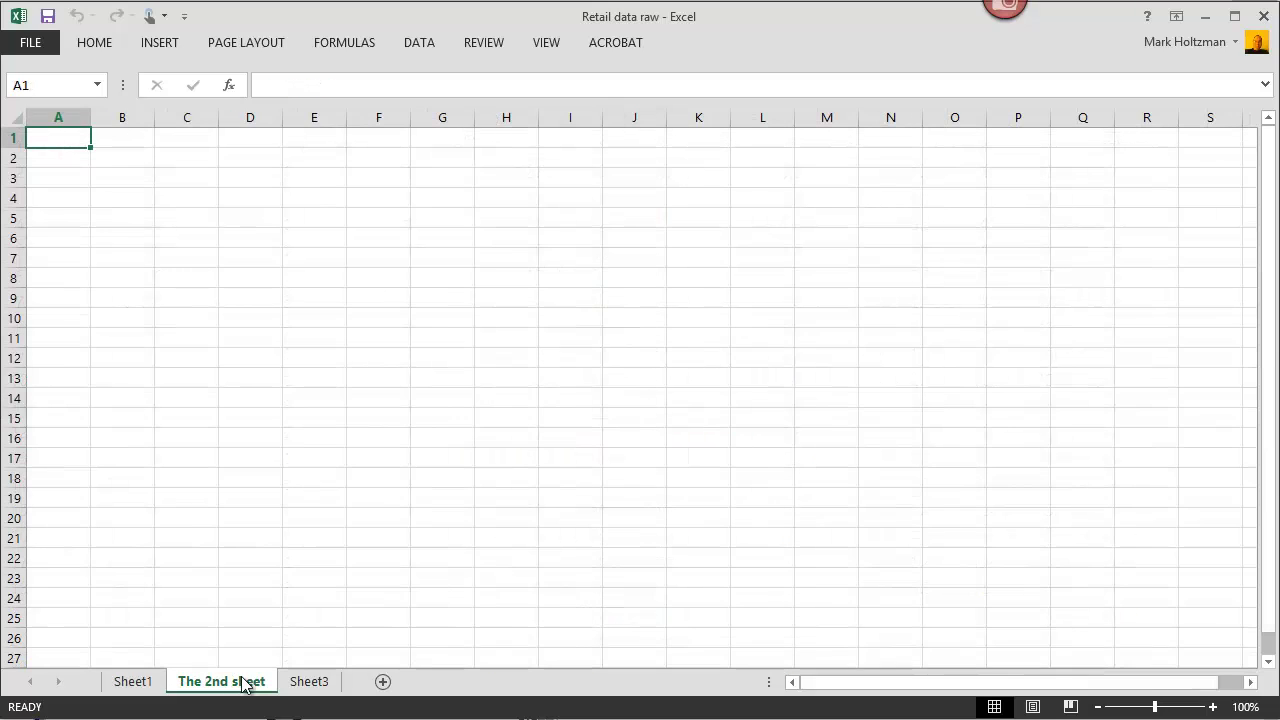
pyautogui.click(320, 376)
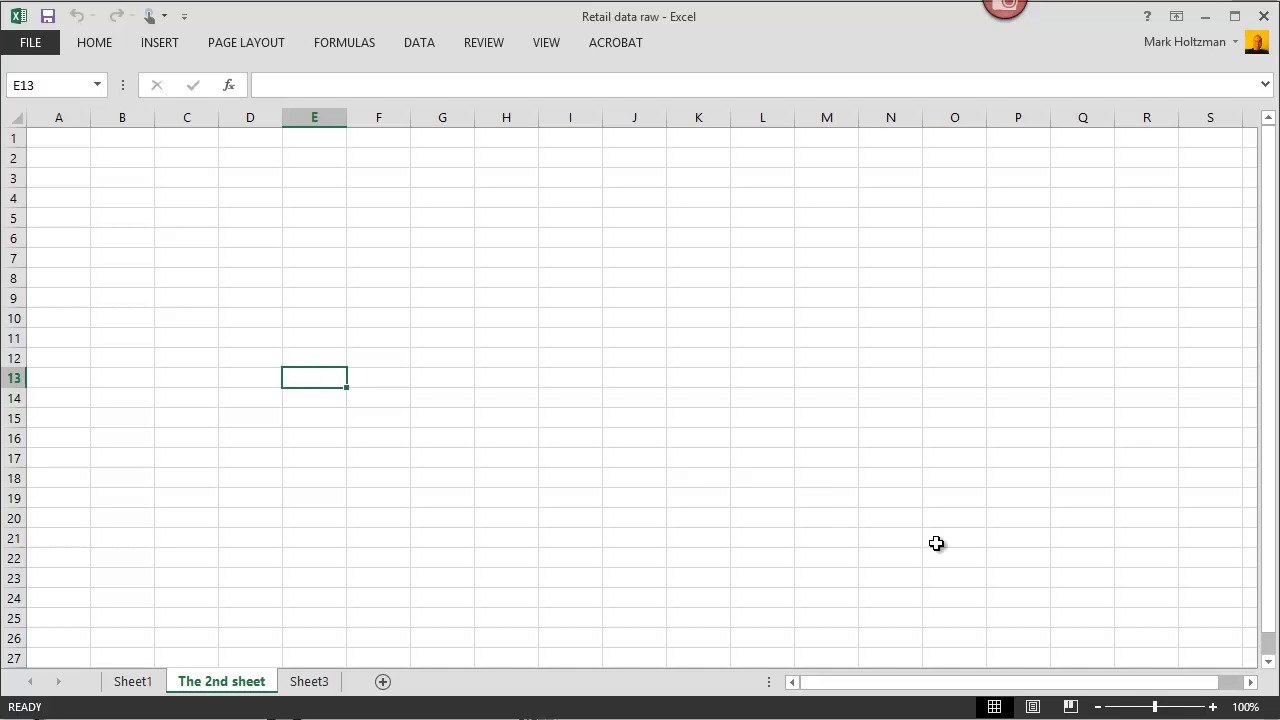
pyautogui.click(1213, 707)
pyautogui.click(1213, 707)
pyautogui.click(1213, 707)
pyautogui.click(1213, 707)
pyautogui.click(1213, 707)
pyautogui.click(1213, 707)
pyautogui.click(1213, 707)
pyautogui.click(1213, 707)
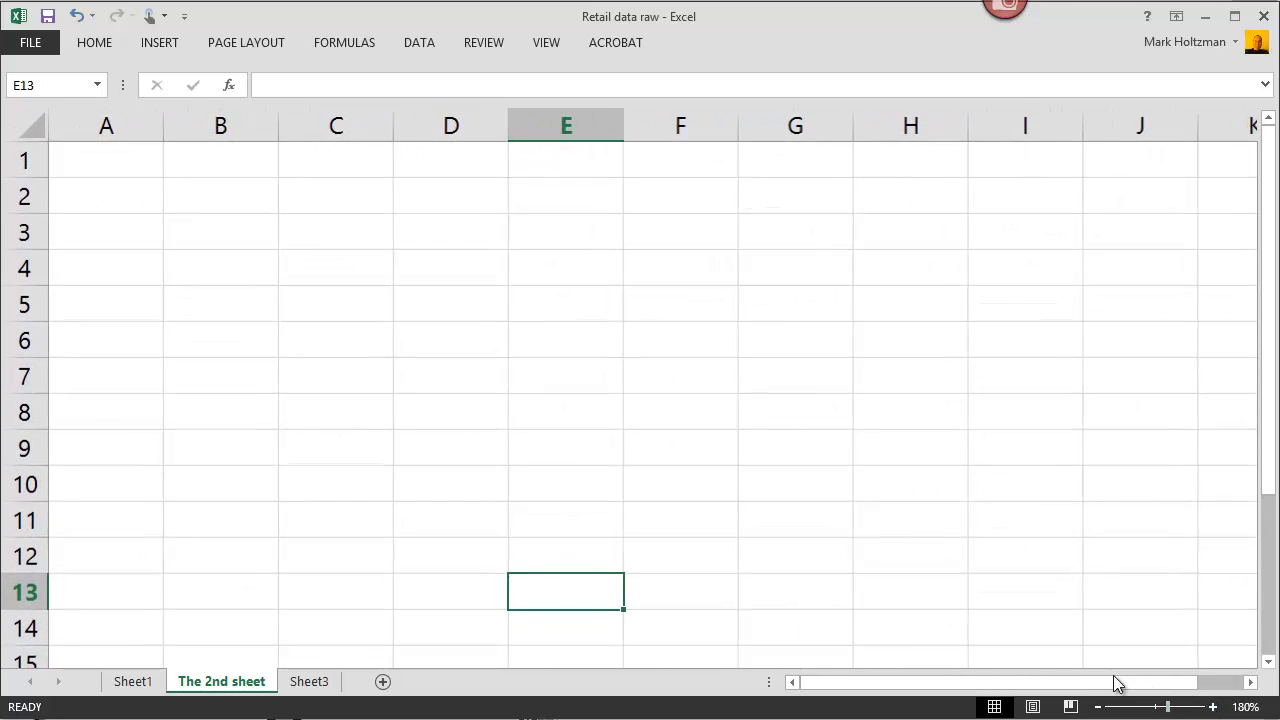
pyautogui.click(334, 340)
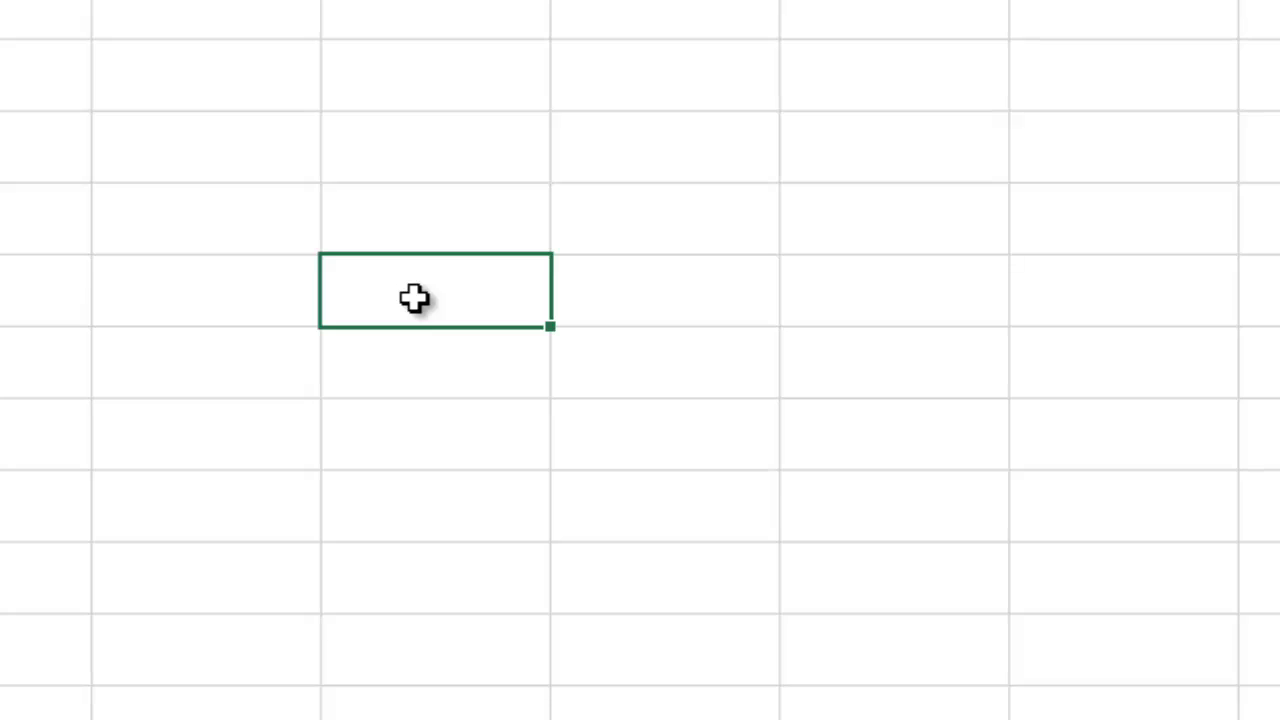
# Step: Enter the label 'Value' with the number 100 in the cell to its right
pyautogui.press('Left')
pyautogui.write('Value')
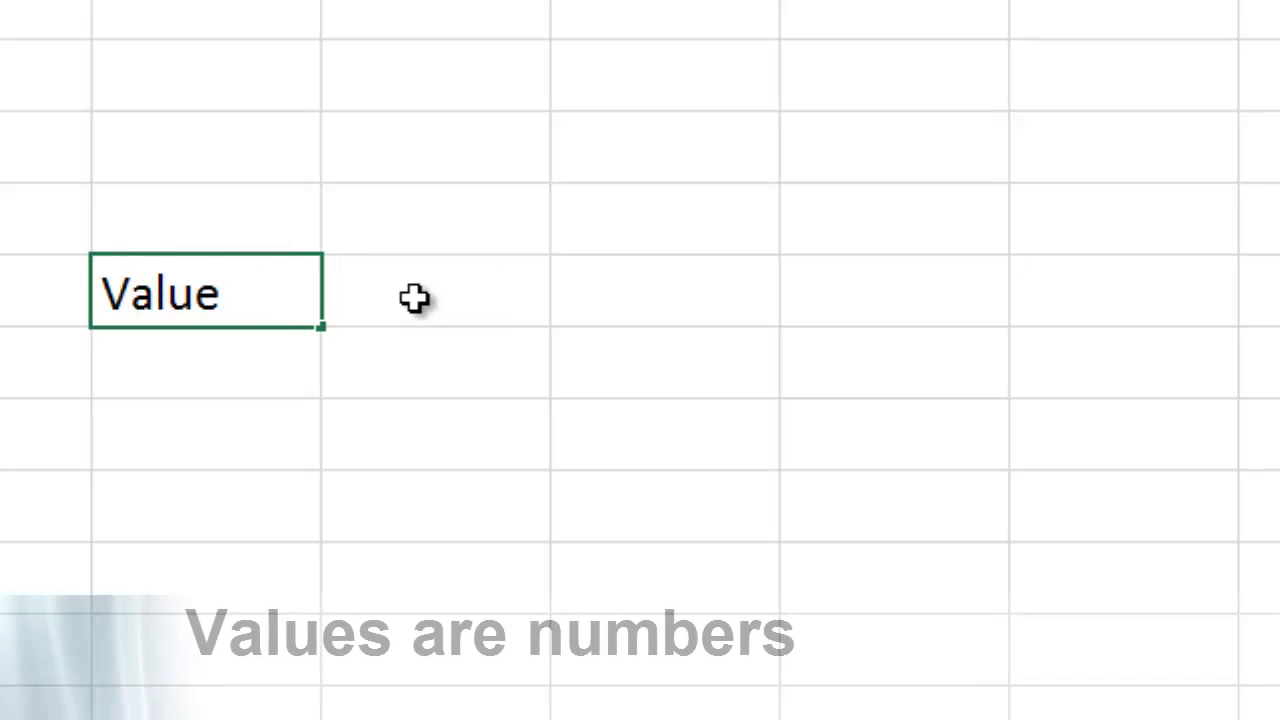
pyautogui.press('Tab')
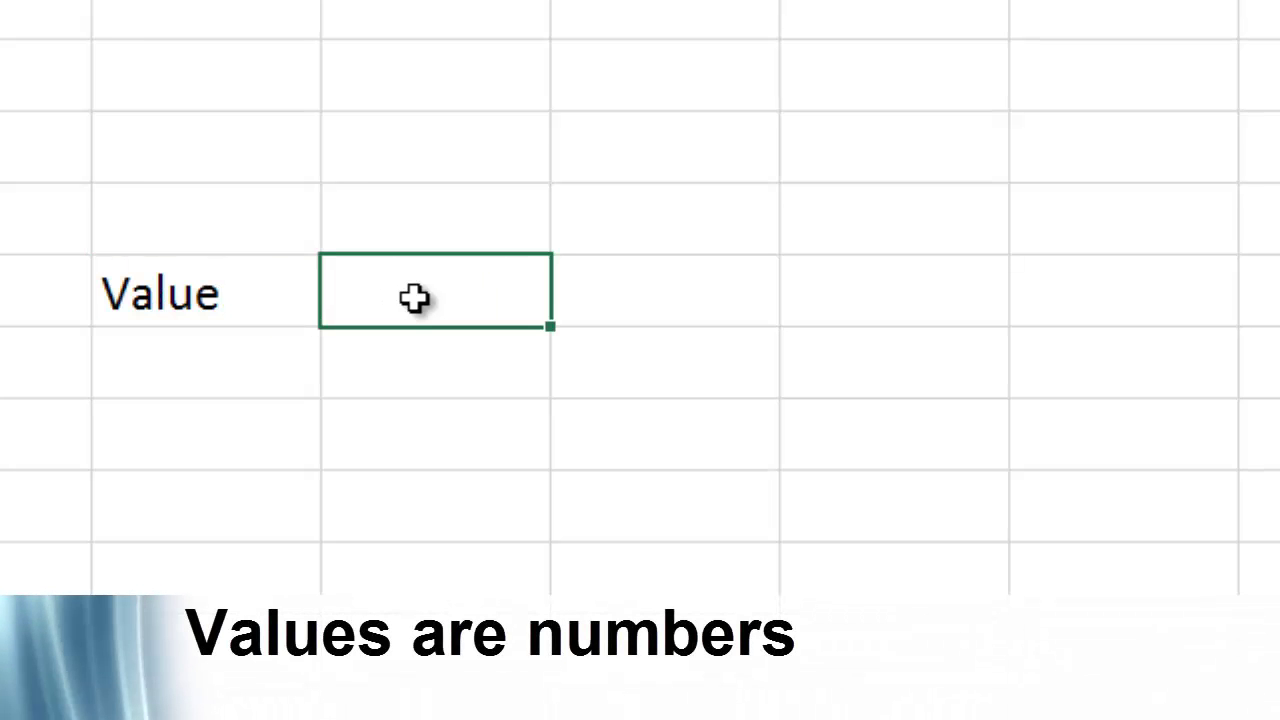
pyautogui.doubleClick(417, 298)
pyautogui.write('100')
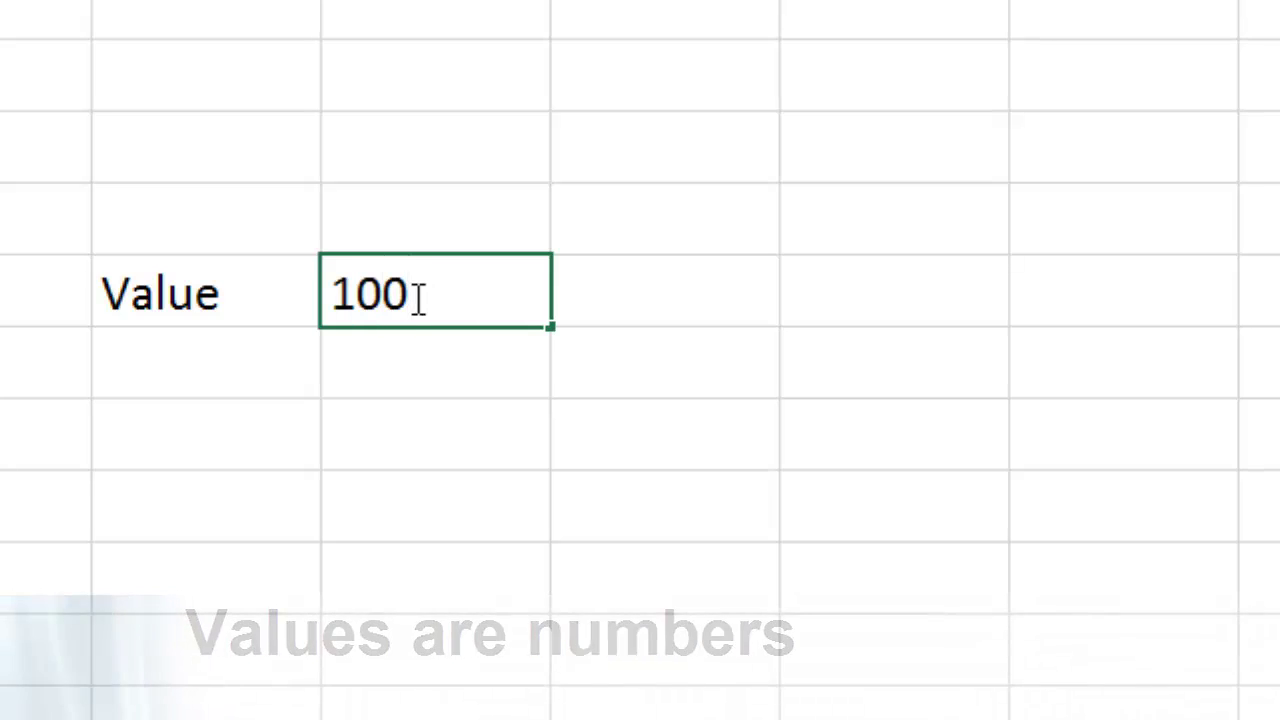
pyautogui.hotkey('ctrl', 'Return')
# Step: Move between the Value and 100 cells with arrow keys, ending below Value
pyautogui.press('Left')
pyautogui.press('Down')
pyautogui.press('Up')
pyautogui.press('Right')
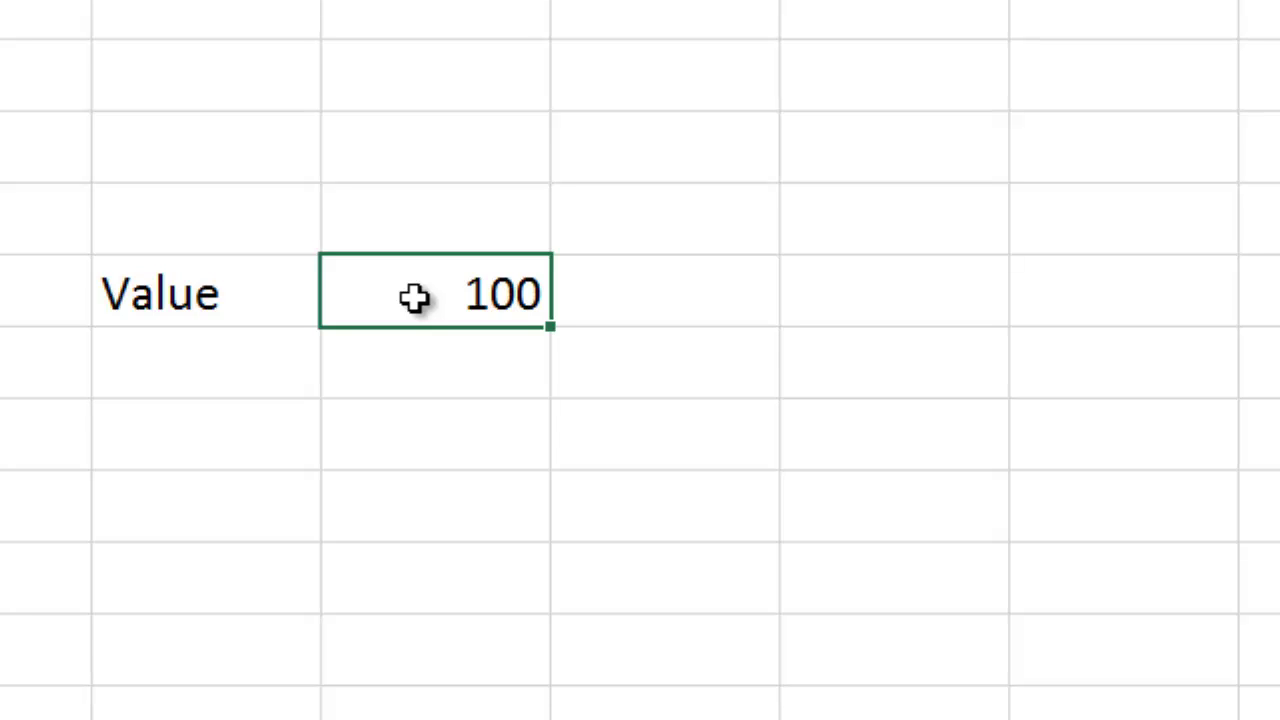
pyautogui.press('Down')
pyautogui.press('Left')
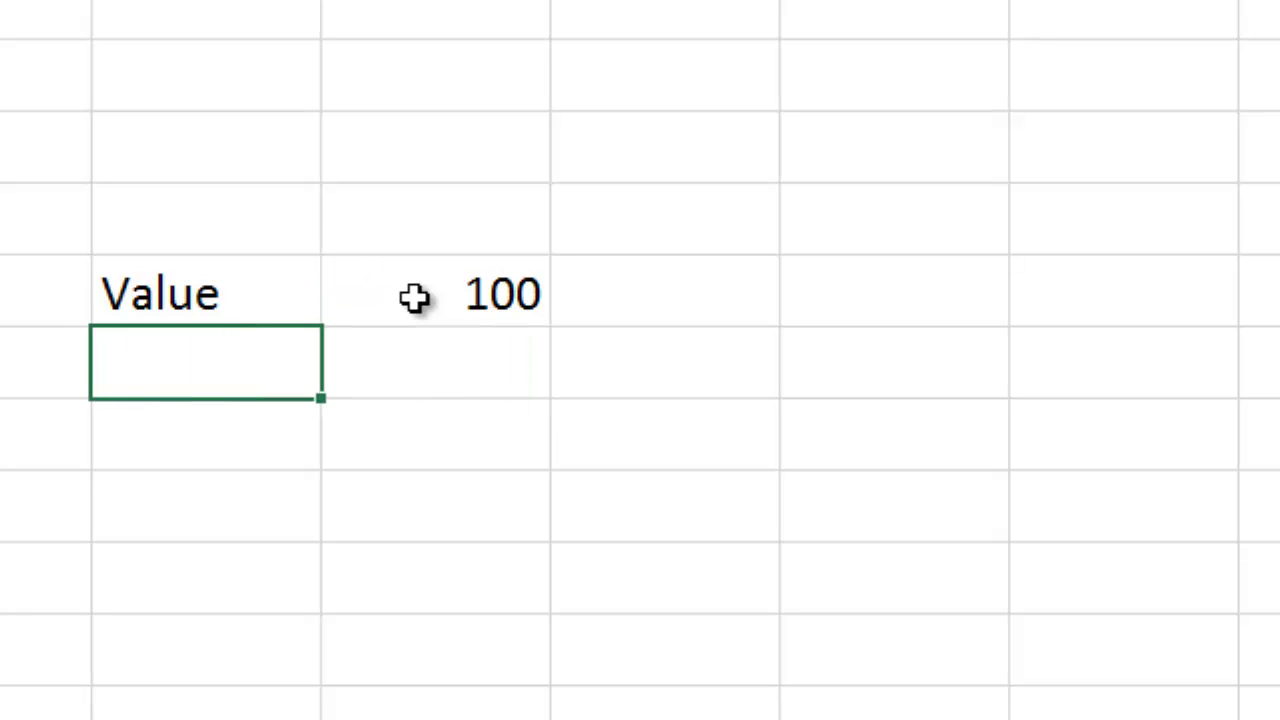
# Step: Add a 'Text' label with Phil beside it, then overwrite Phil with 23Sunny
pyautogui.write('Text')
pyautogui.press('Tab')
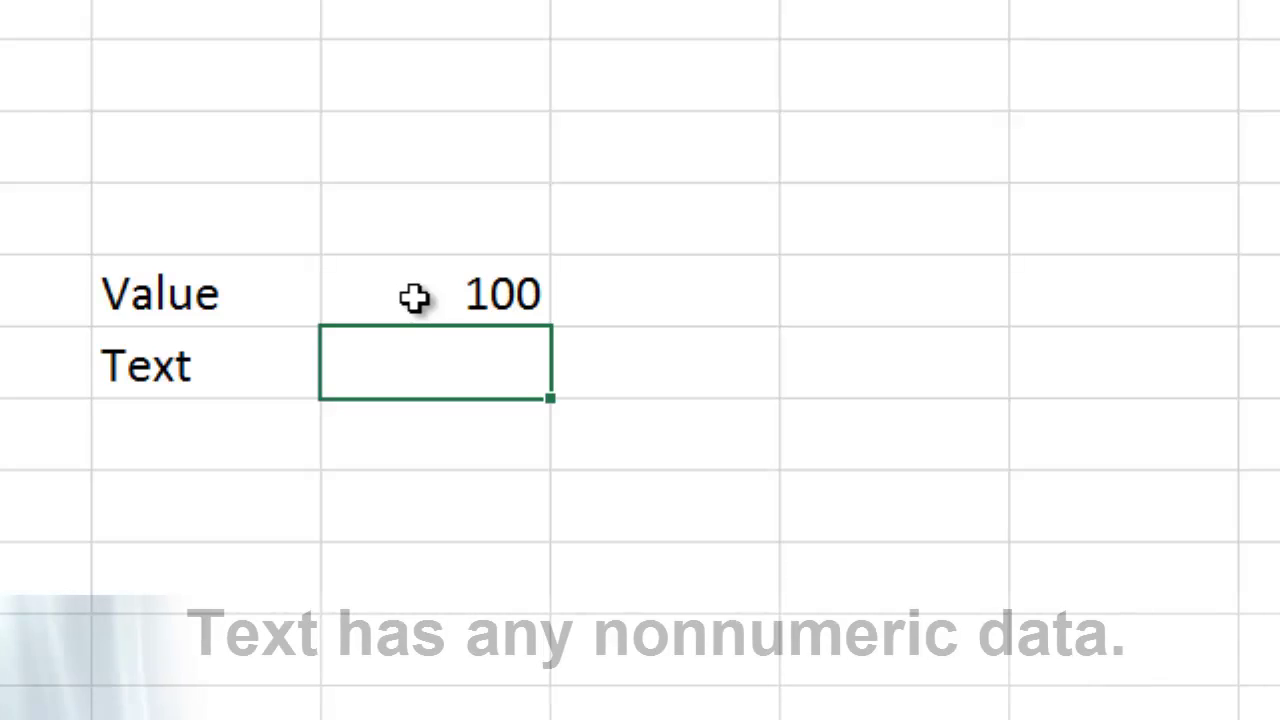
pyautogui.write('Phil')
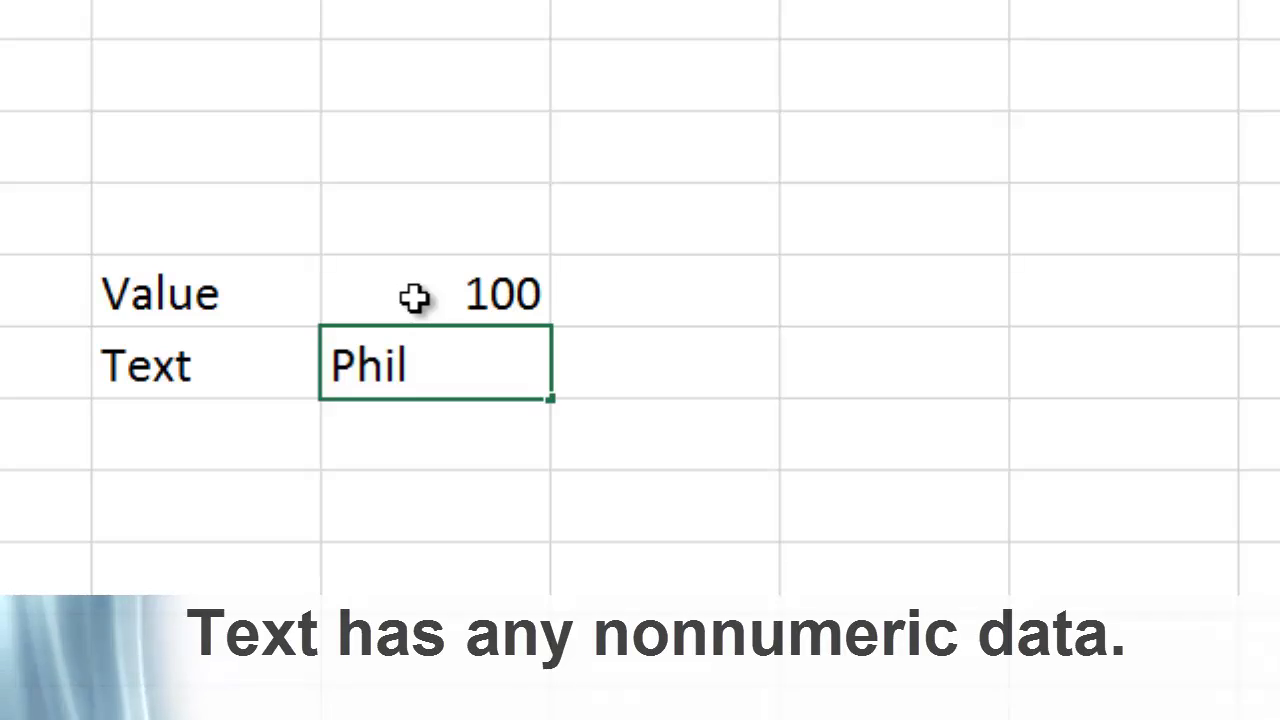
pyautogui.press('Return')
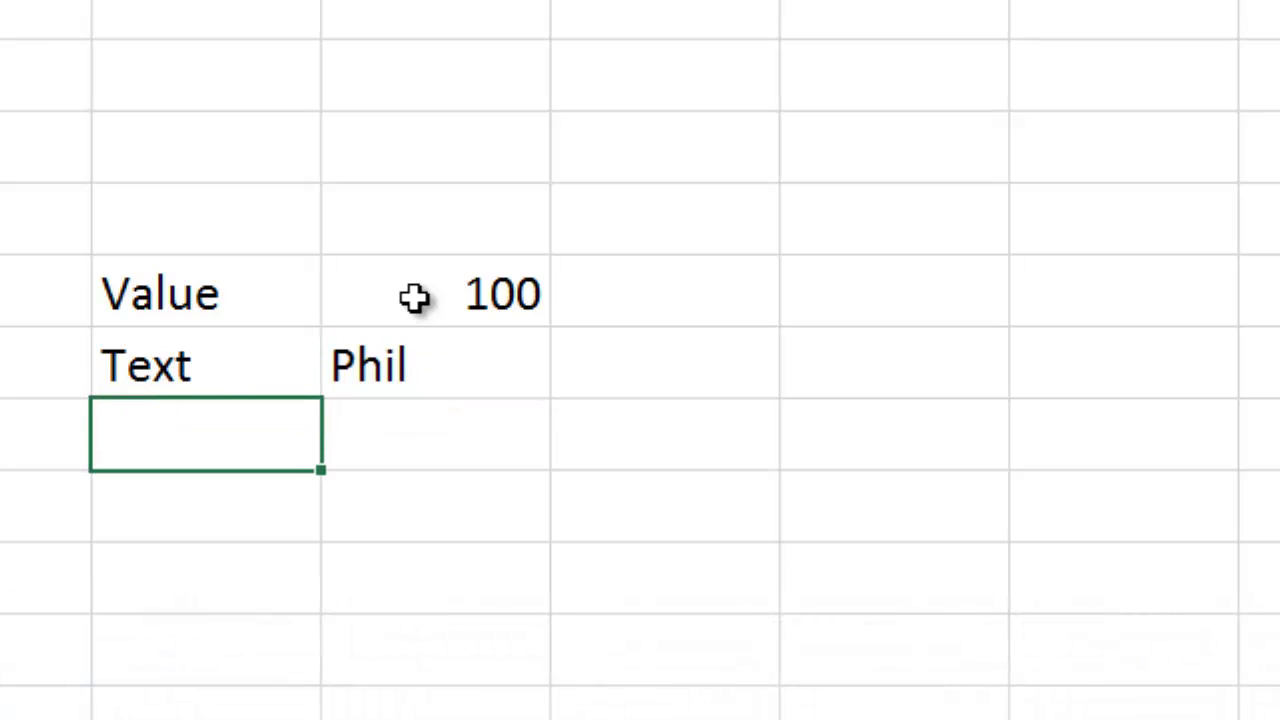
pyautogui.press('Up')
pyautogui.press('Right')
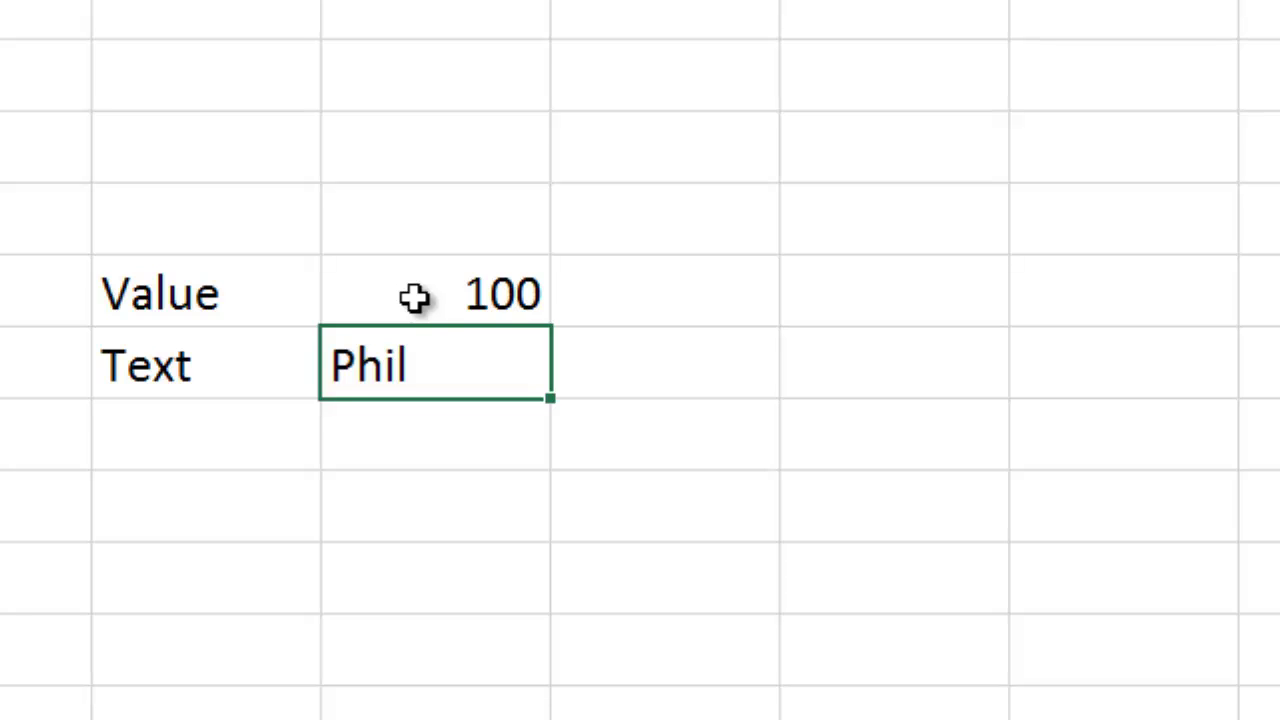
pyautogui.write('23')
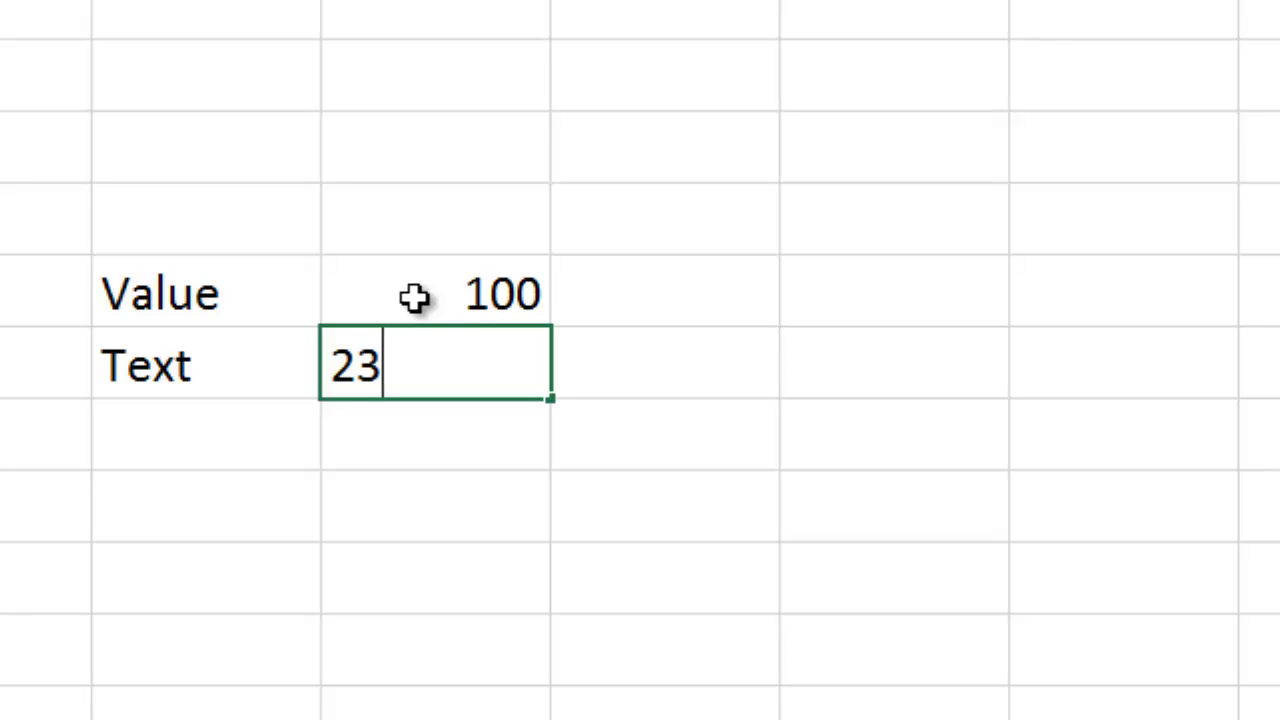
pyautogui.write('Sunny')
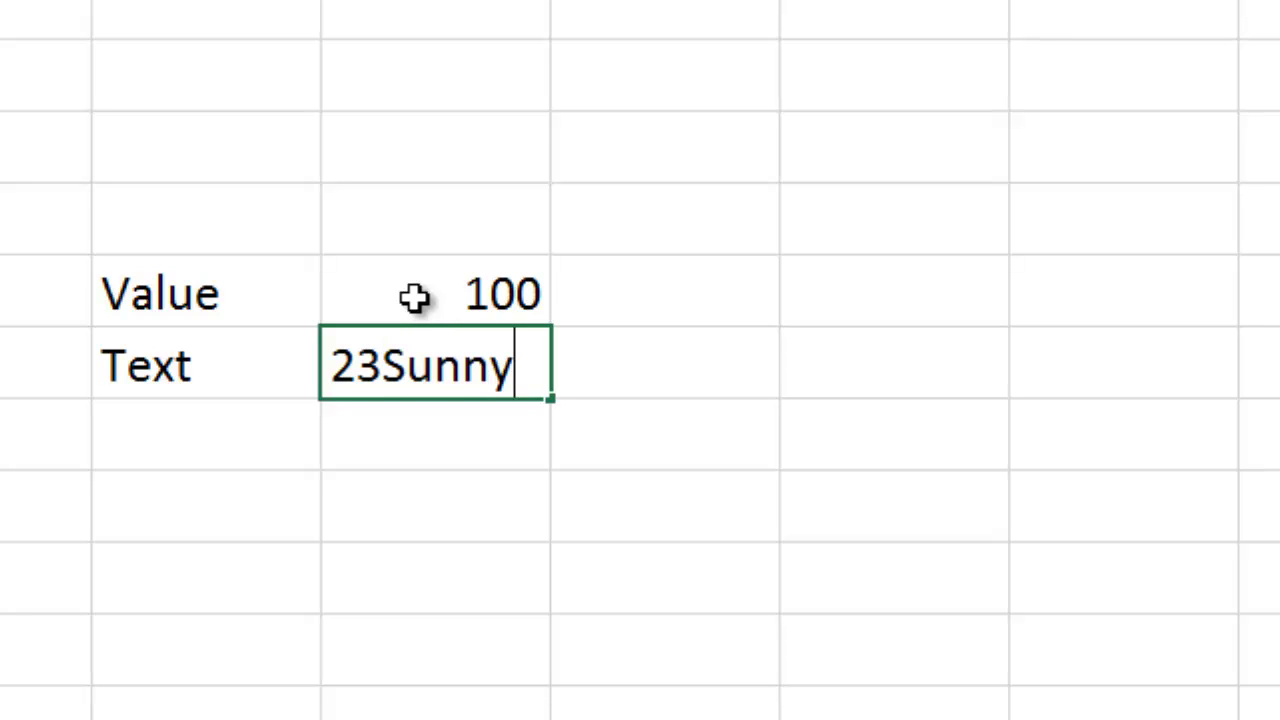
pyautogui.press('Return')
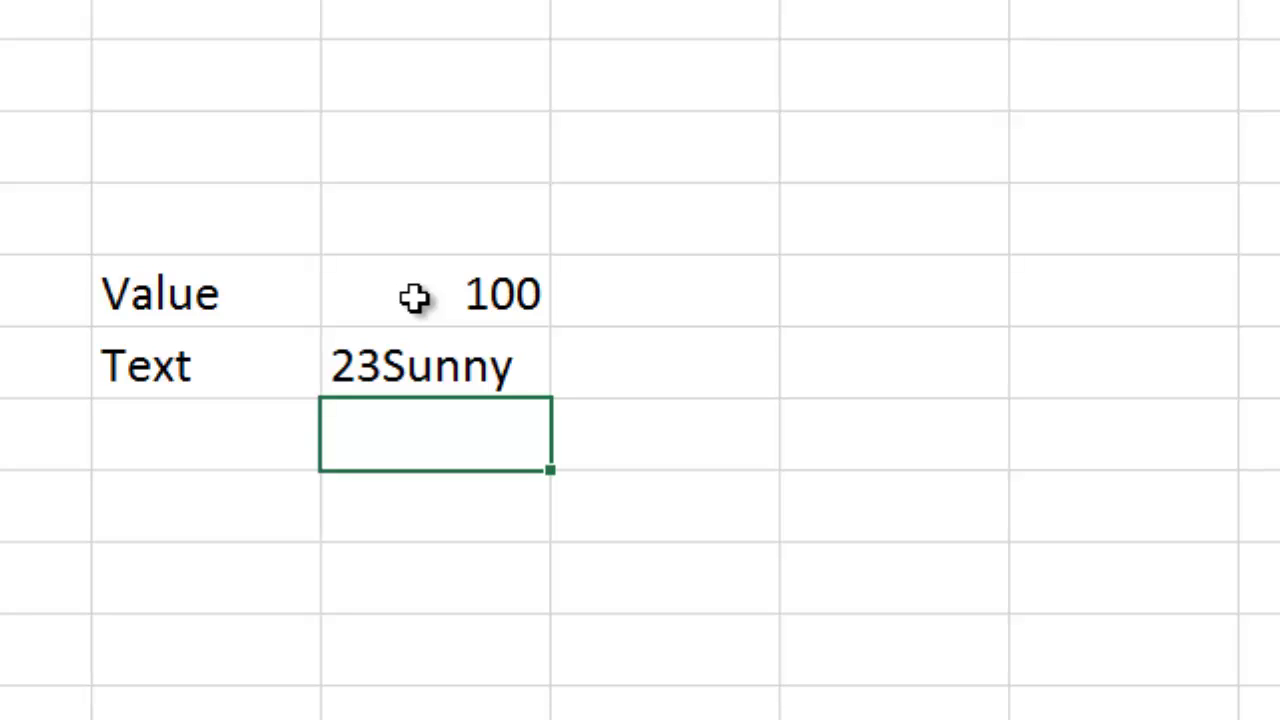
# Step: Add a 'Formula' label below Text and begin an = entry beside it
pyautogui.click(415, 297)
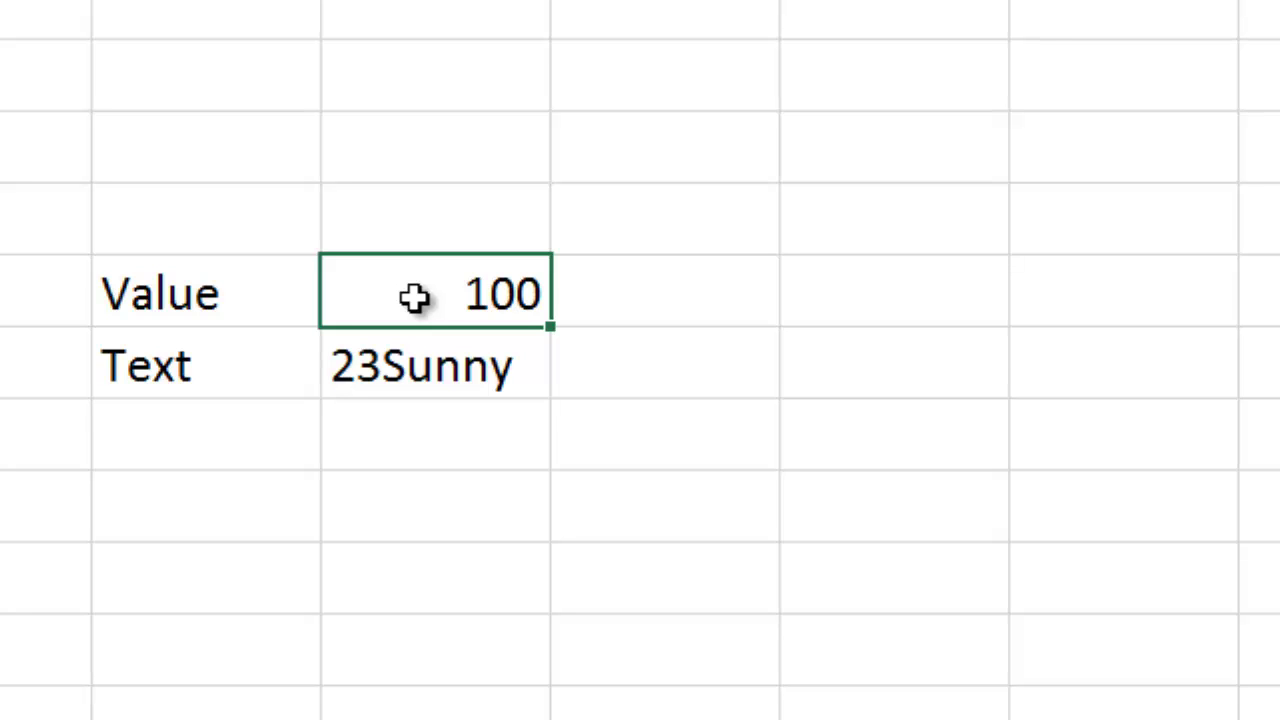
pyautogui.press('Down')
pyautogui.press('Down')
pyautogui.press('Left')
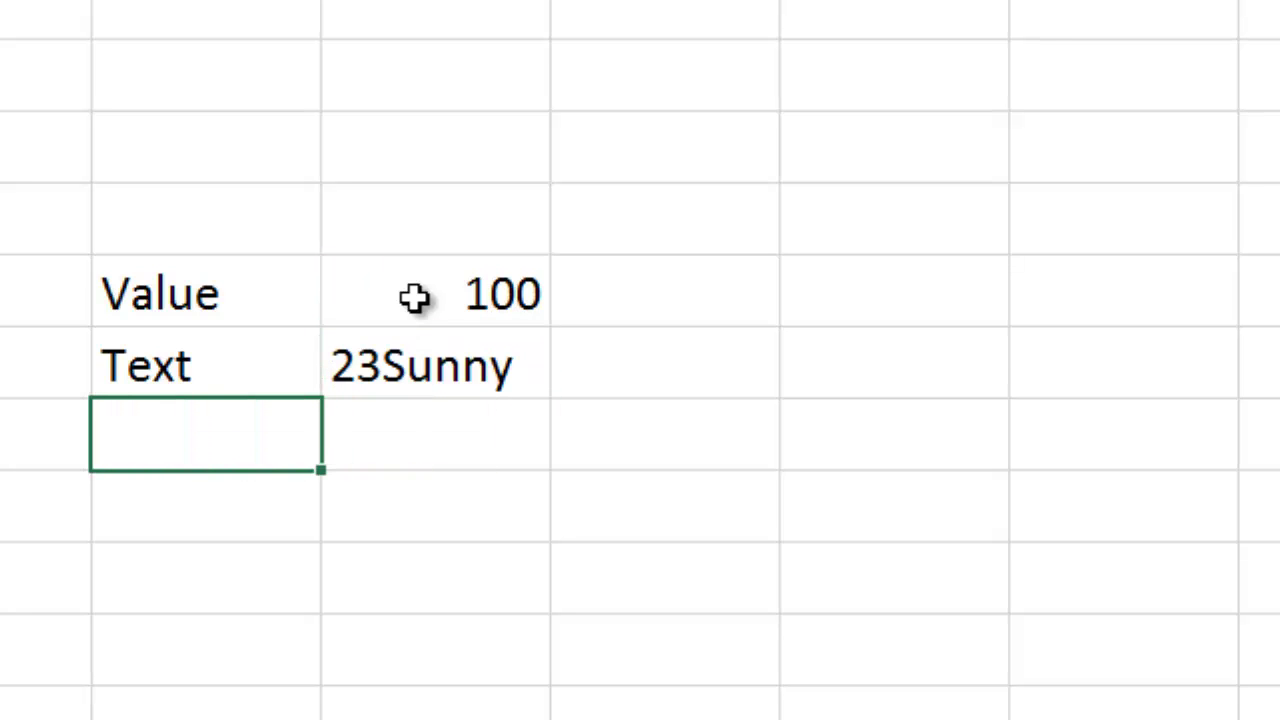
pyautogui.write('Formula')
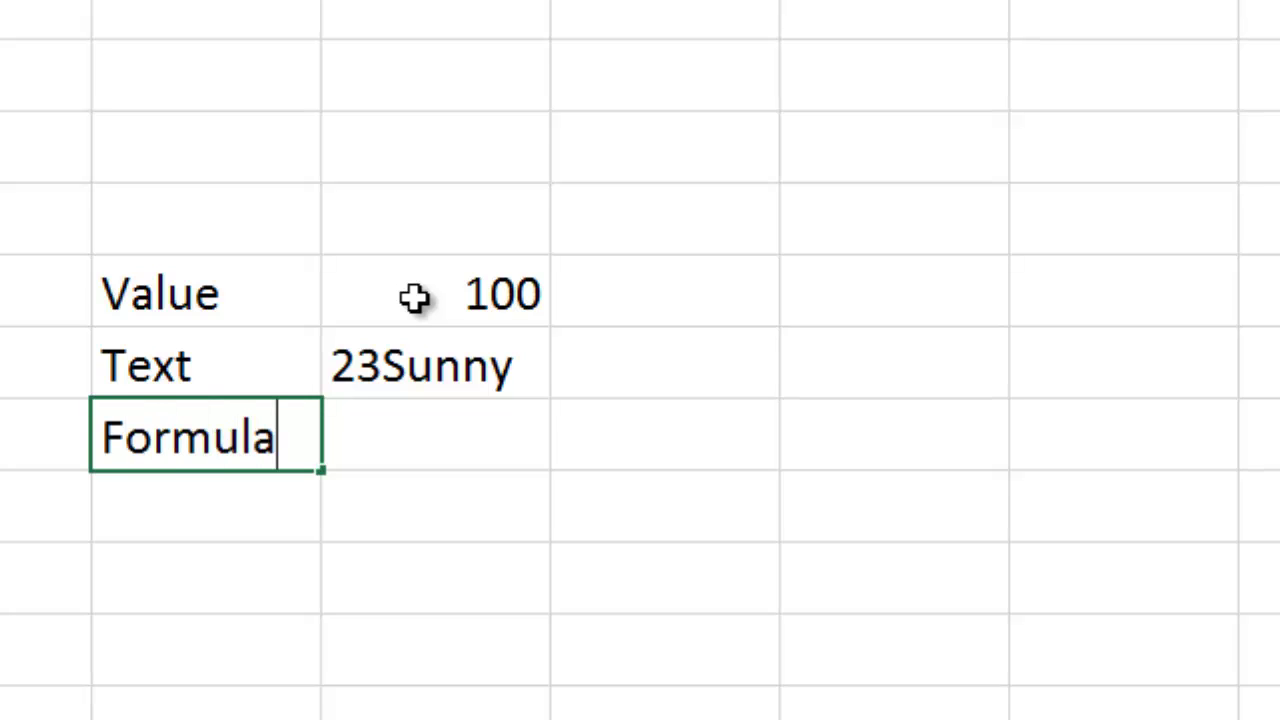
pyautogui.press('Tab')
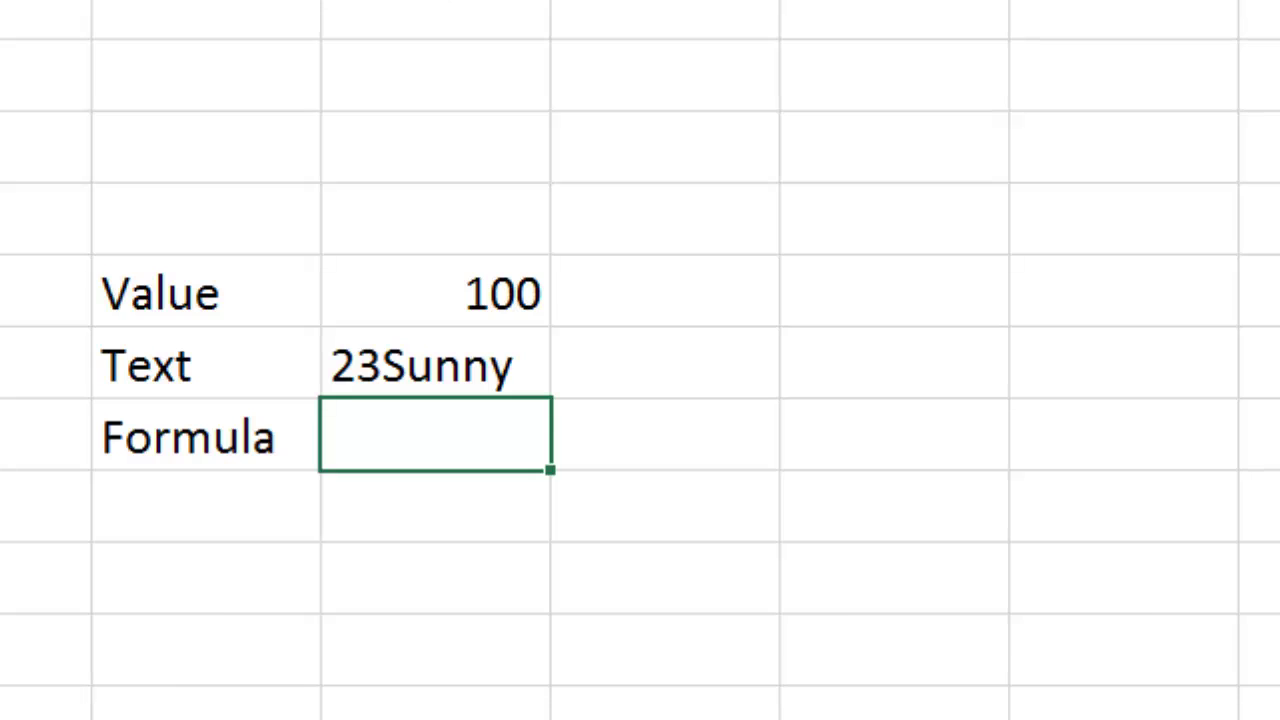
pyautogui.write('=')
# Step: Cancel the unfinished = entry and select cells C10, then D4
pyautogui.press('Escape')
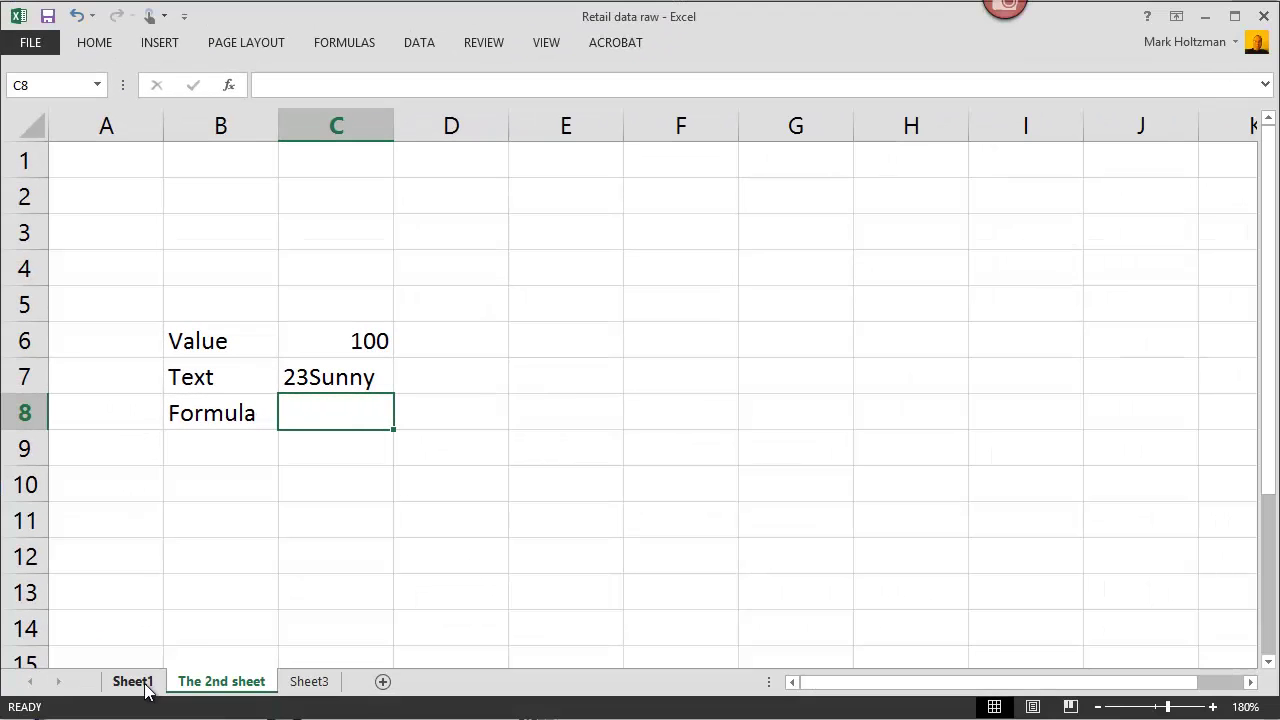
pyautogui.click(343, 485)
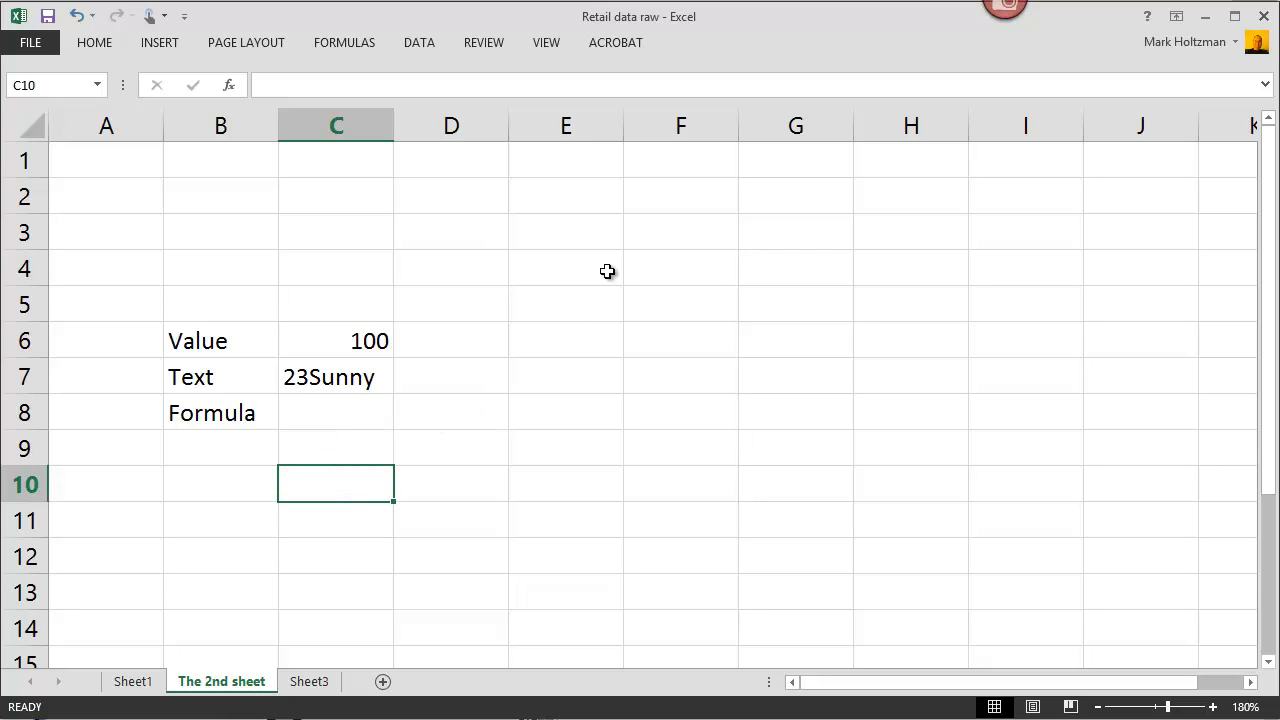
pyautogui.click(452, 266)
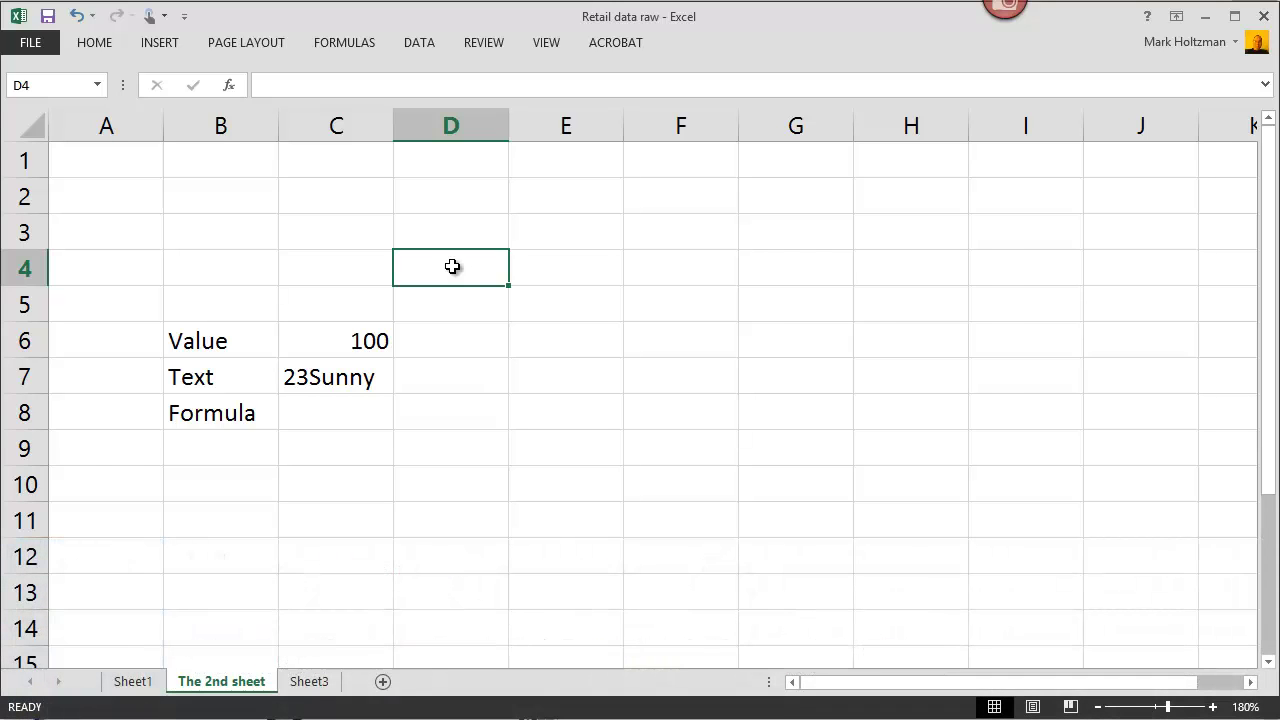
# Step: Move through column D with arrow and Page keys, then switch to Sheet1's data table
pyautogui.press('Down')
pyautogui.press('Down')
pyautogui.press('Down')
pyautogui.press('Down')
pyautogui.press('Down')
pyautogui.press('Down')
pyautogui.press('Down')
pyautogui.press('Down')
pyautogui.press('Down')
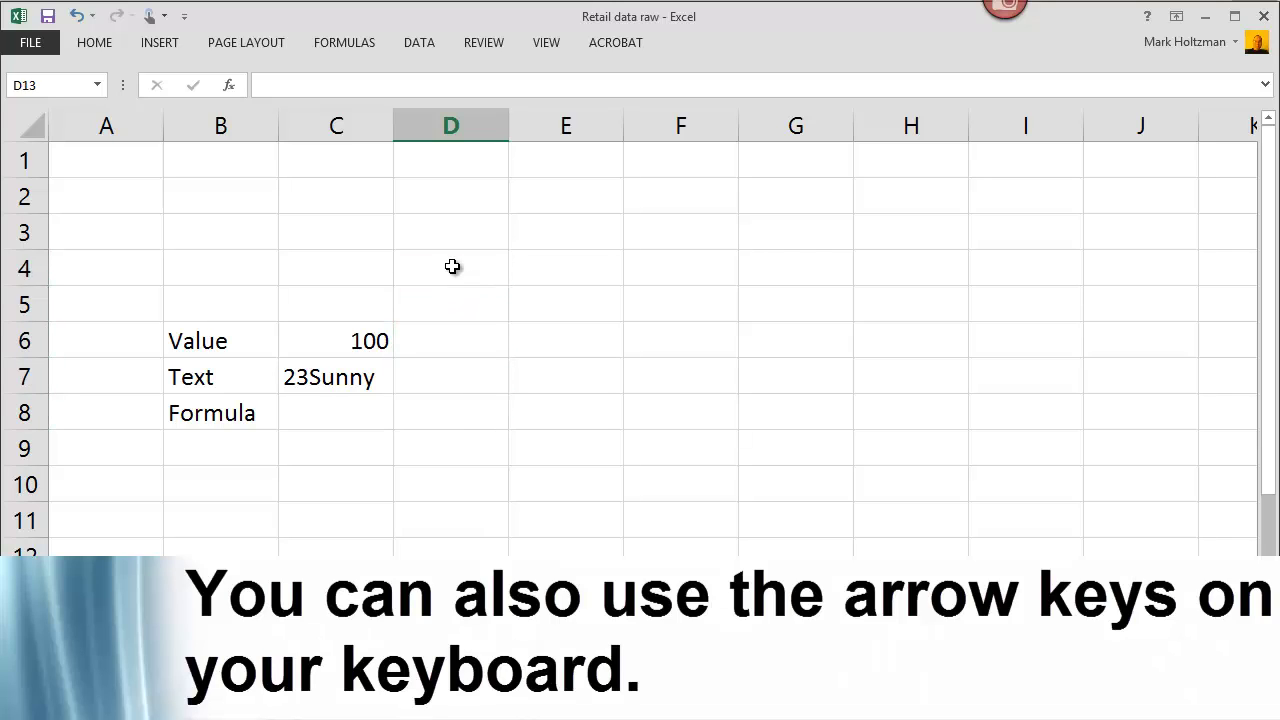
pyautogui.press('Up')
pyautogui.press('Up')
pyautogui.press('Up')
pyautogui.press('Up')
pyautogui.press('Up')
pyautogui.press('Up')
pyautogui.press('Up')
pyautogui.press('Up')
pyautogui.press('Up')
pyautogui.press('Up')
pyautogui.press('Up')
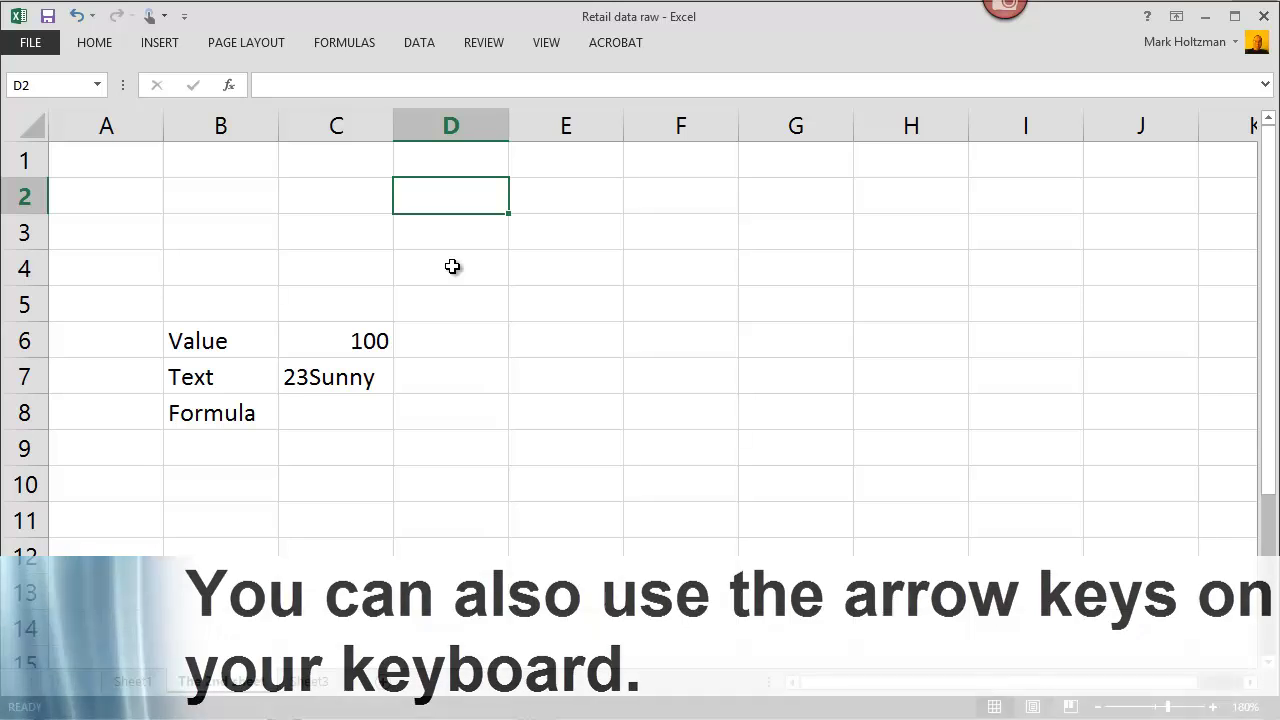
pyautogui.press('pagedown')
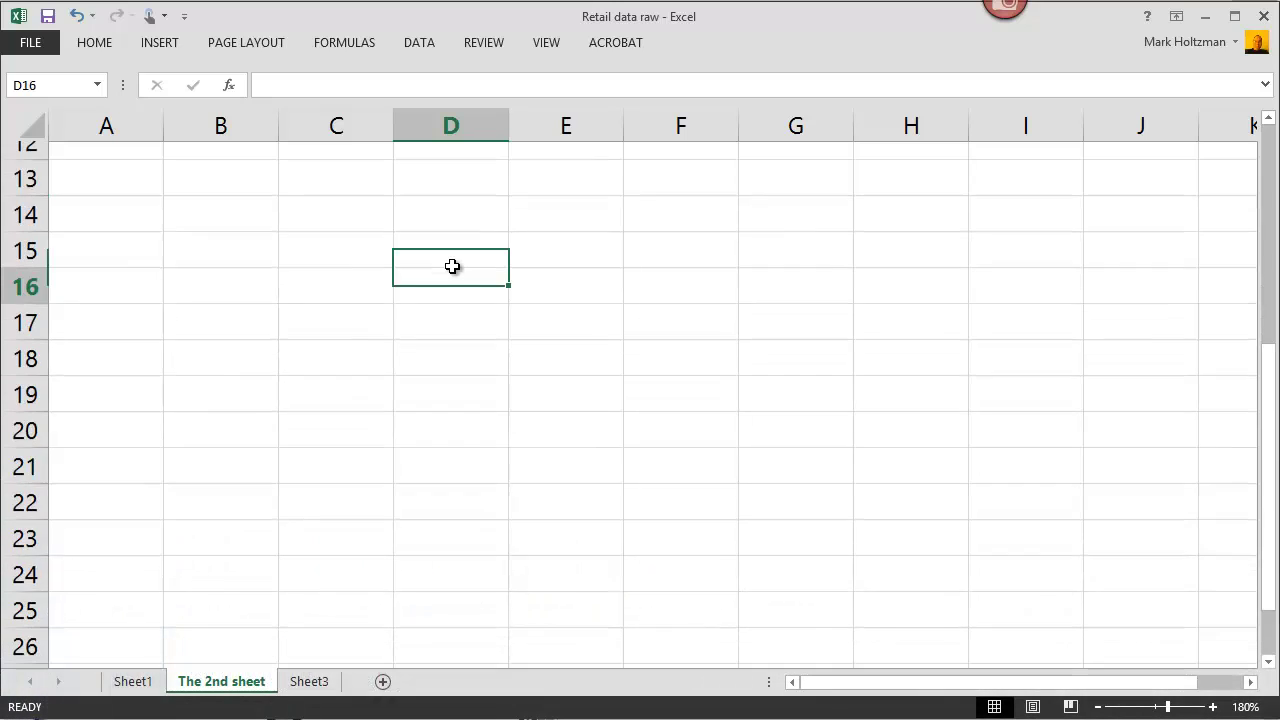
pyautogui.press('pageup')
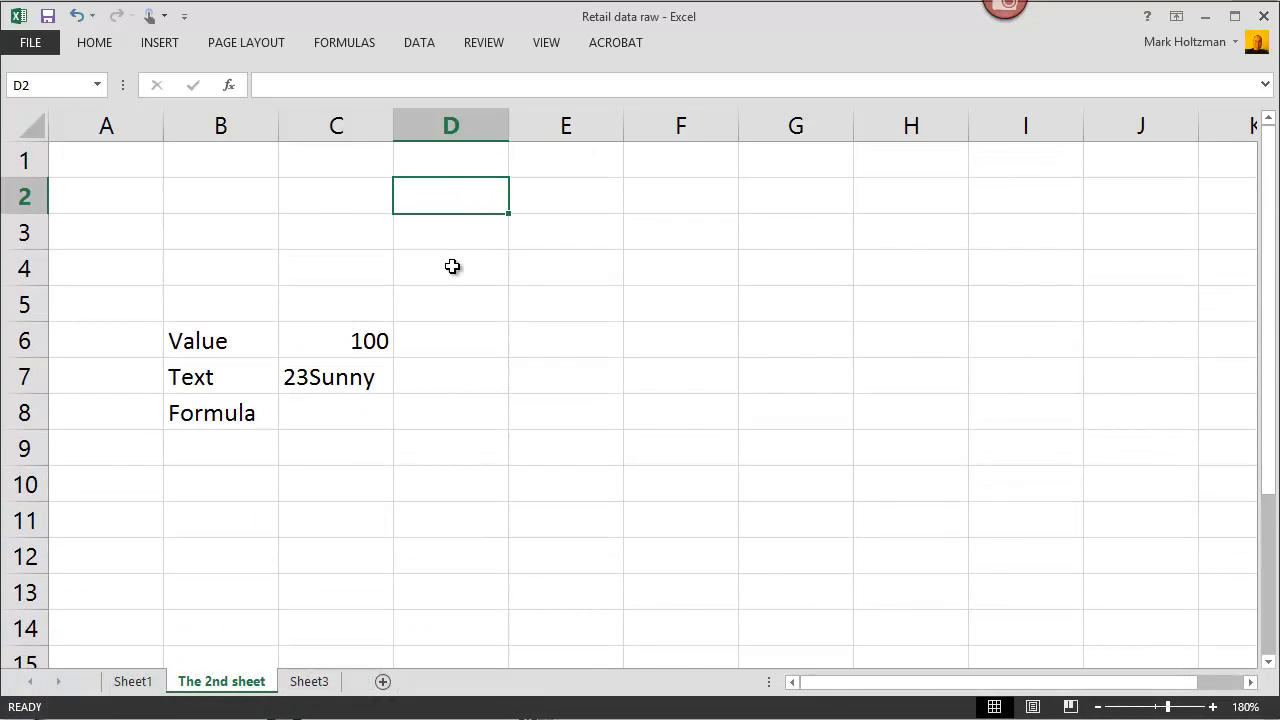
pyautogui.hotkey('ctrl', 'pageup')
pyautogui.press('pageup')
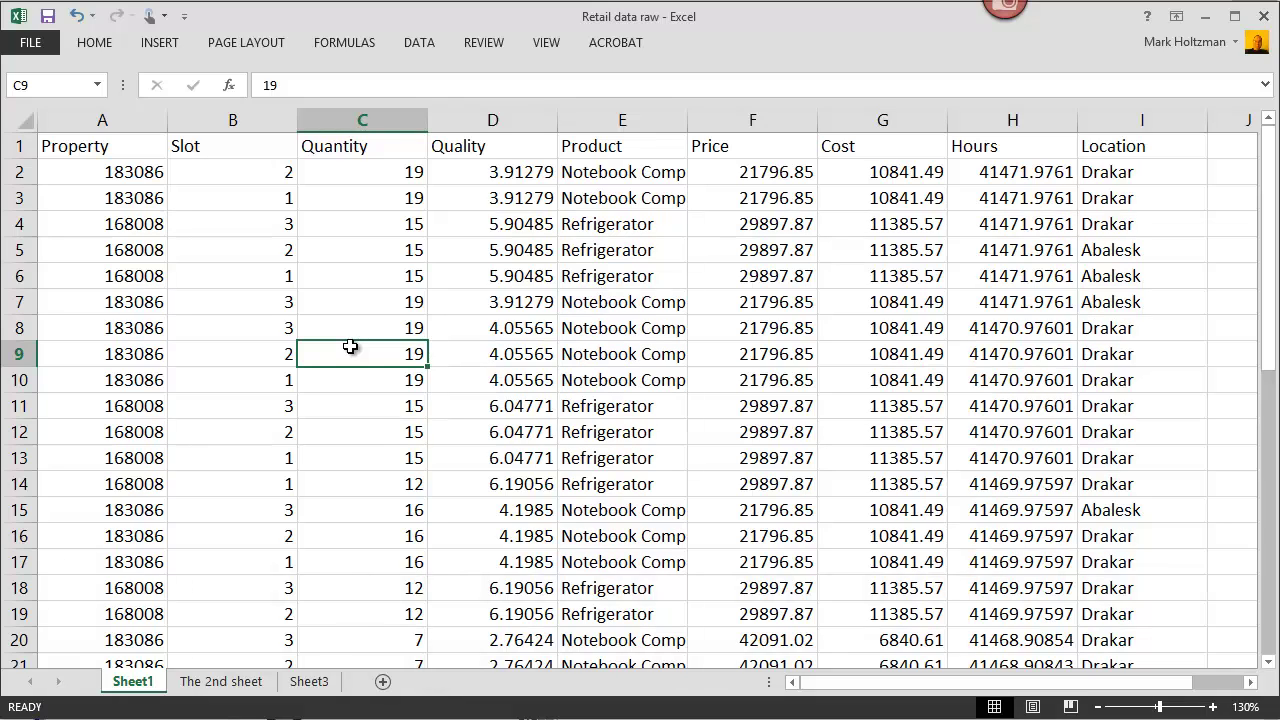
# Step: Select D7, a block from D2, all of column D, row 7, rows 7–12, then cell A11
pyautogui.click(540, 303)
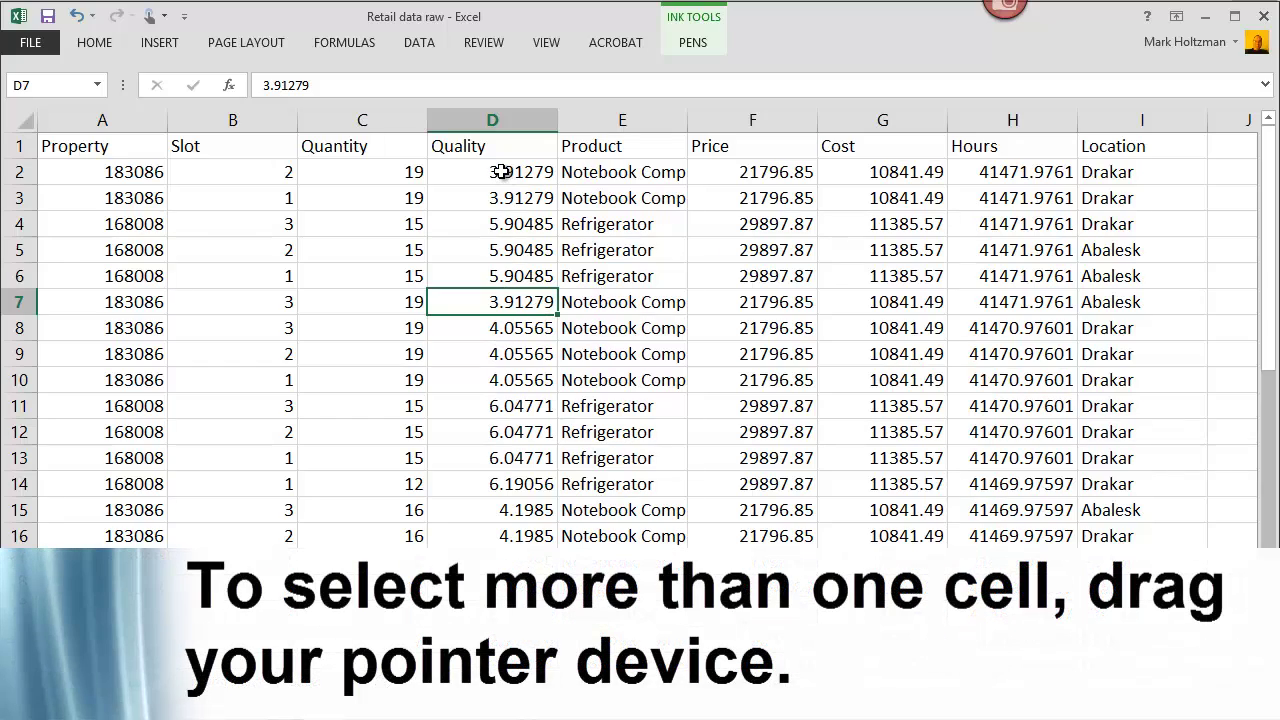
pyautogui.moveTo(502, 172); pyautogui.dragTo(605, 398)
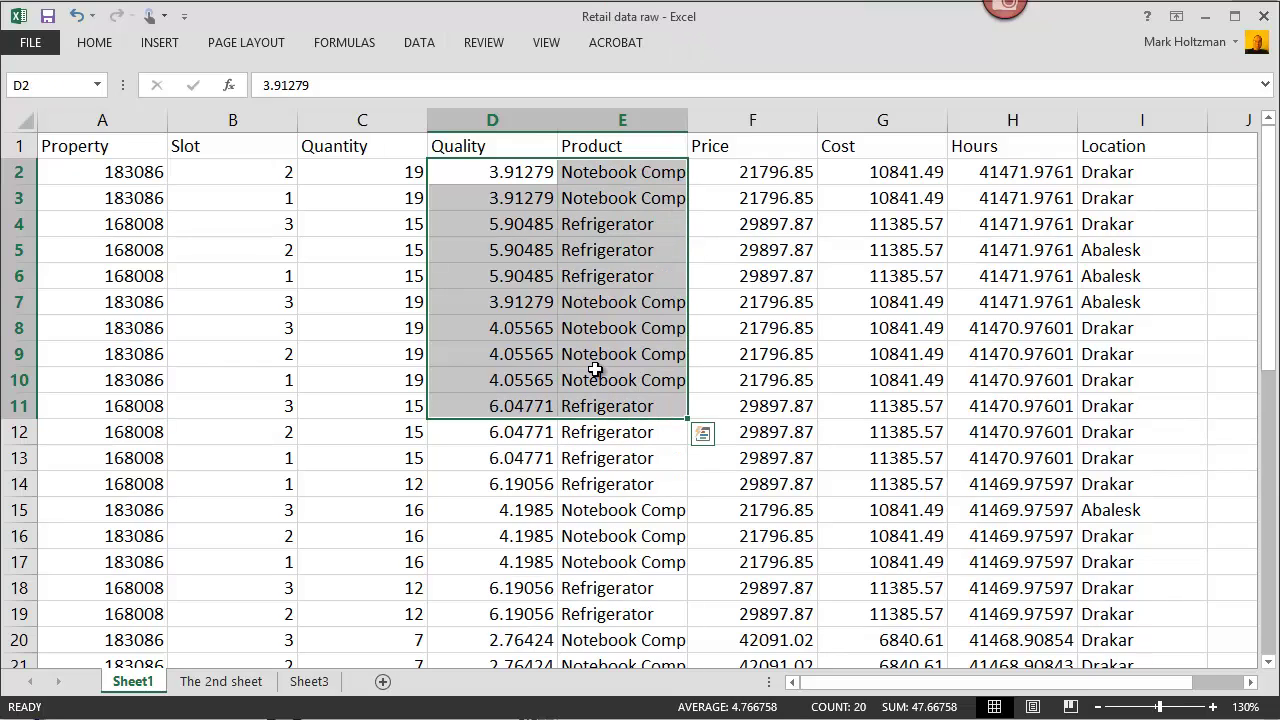
pyautogui.click(504, 117)
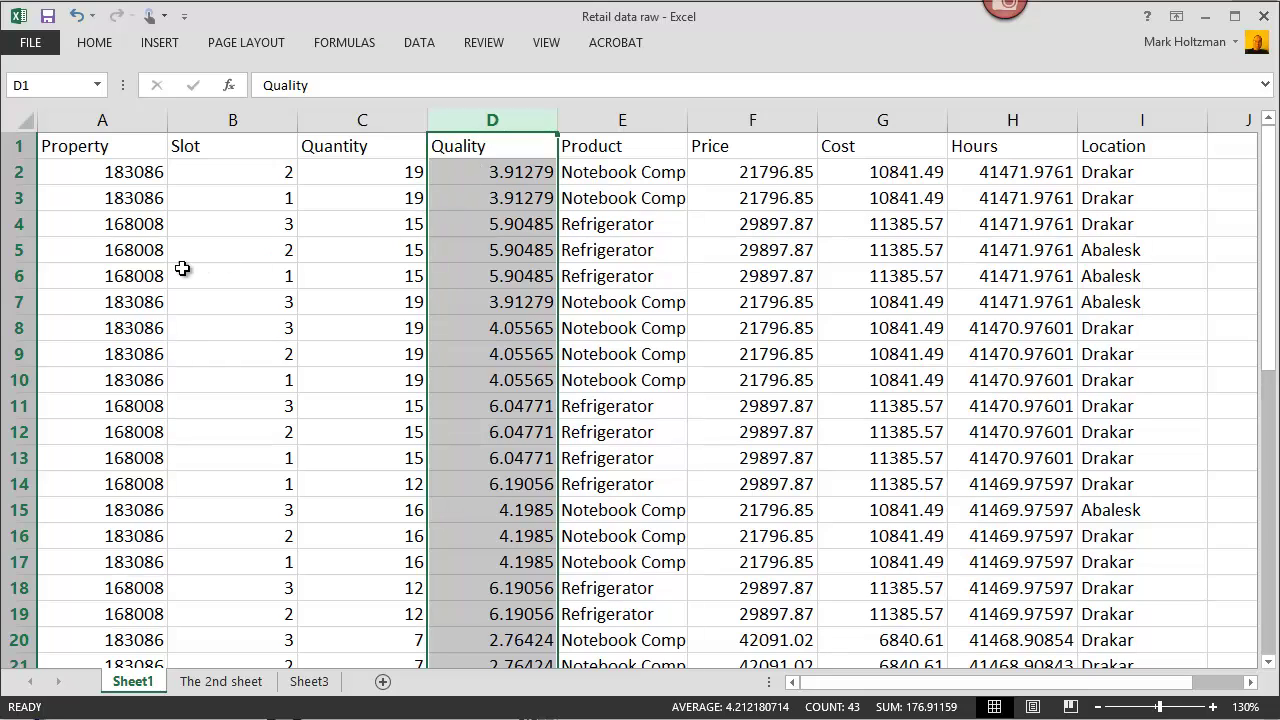
pyautogui.click(17, 302)
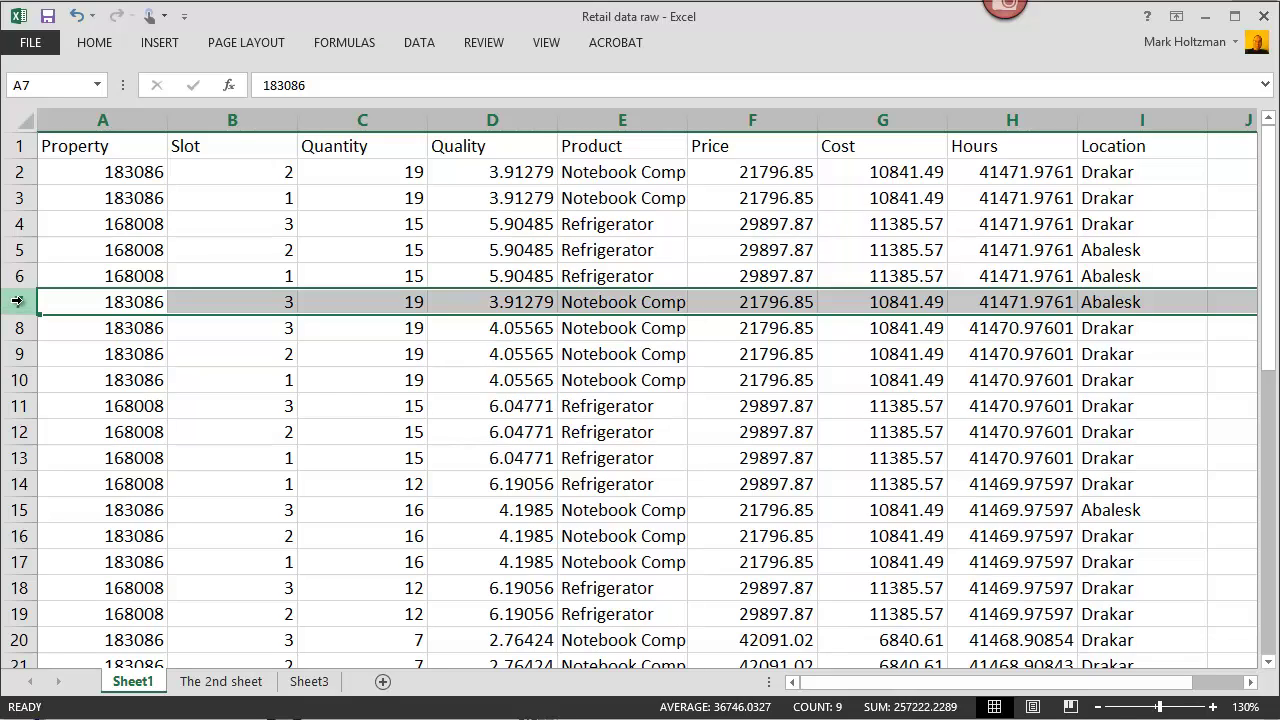
pyautogui.moveTo(20, 301); pyautogui.dragTo(20, 430)
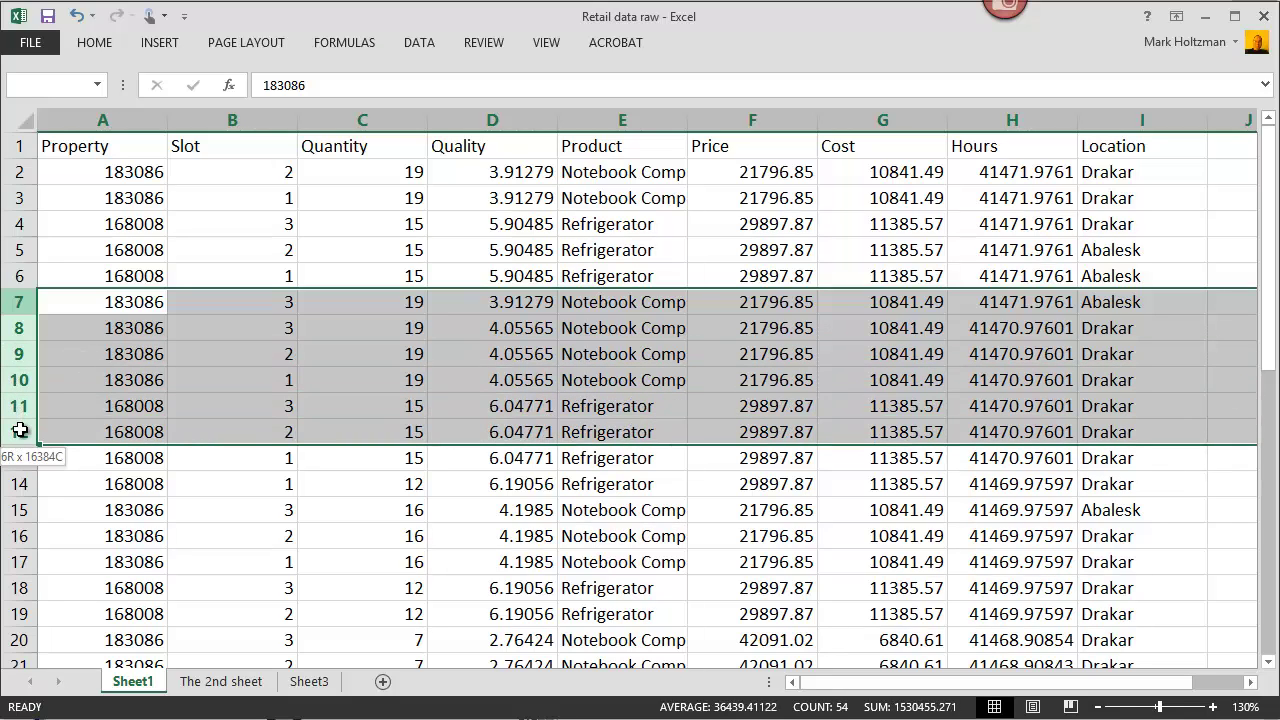
pyautogui.moveTo(20, 430); pyautogui.dragTo(20, 432)
pyautogui.click(86, 408)
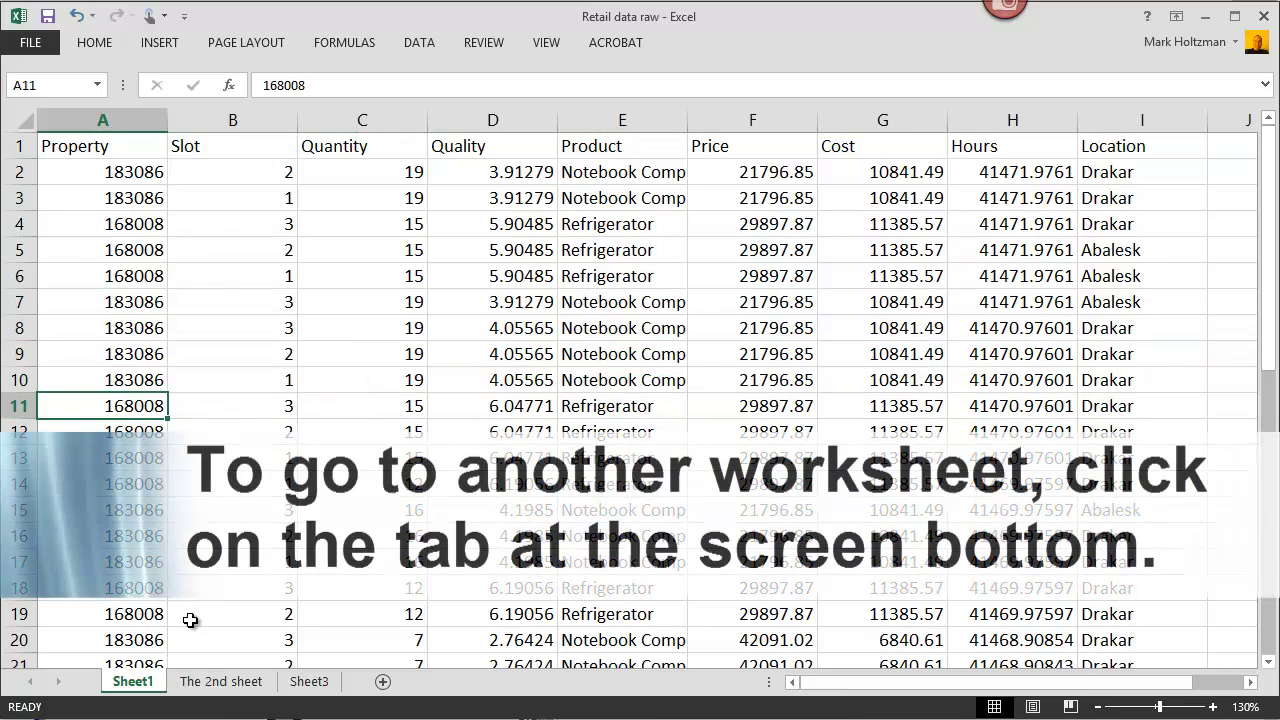
pyautogui.click(236, 685)
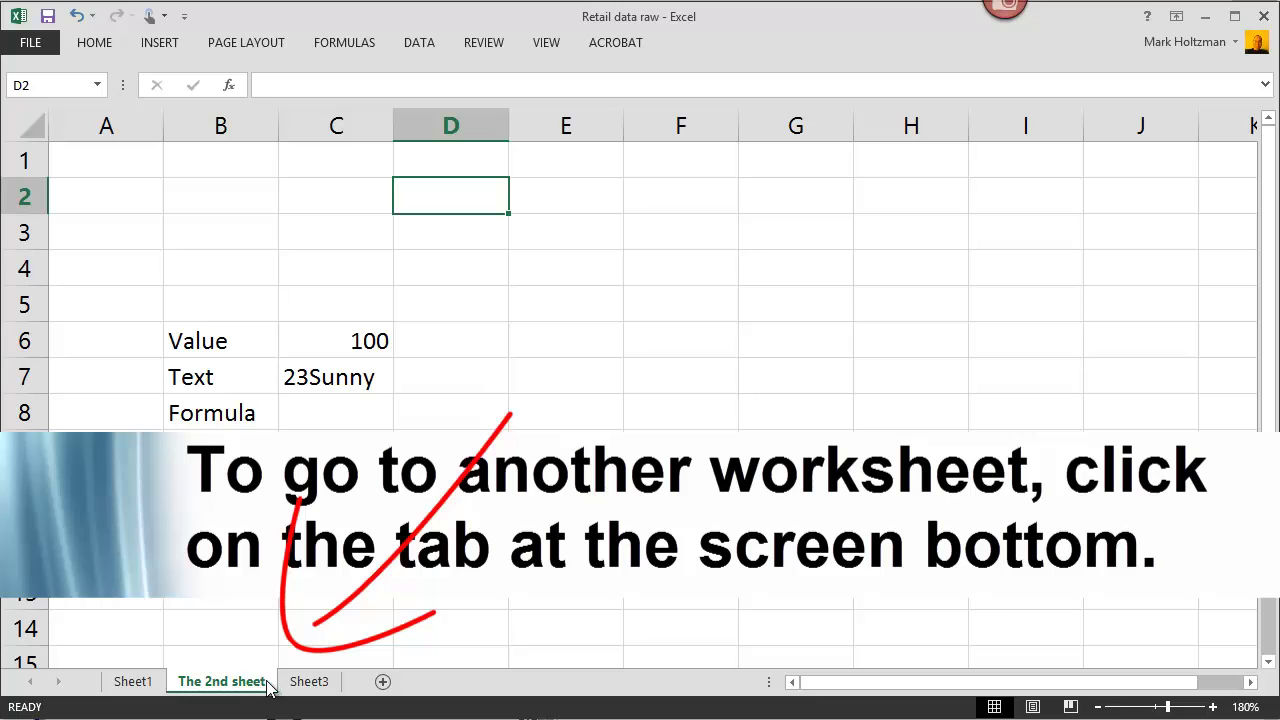
pyautogui.click(306, 684)
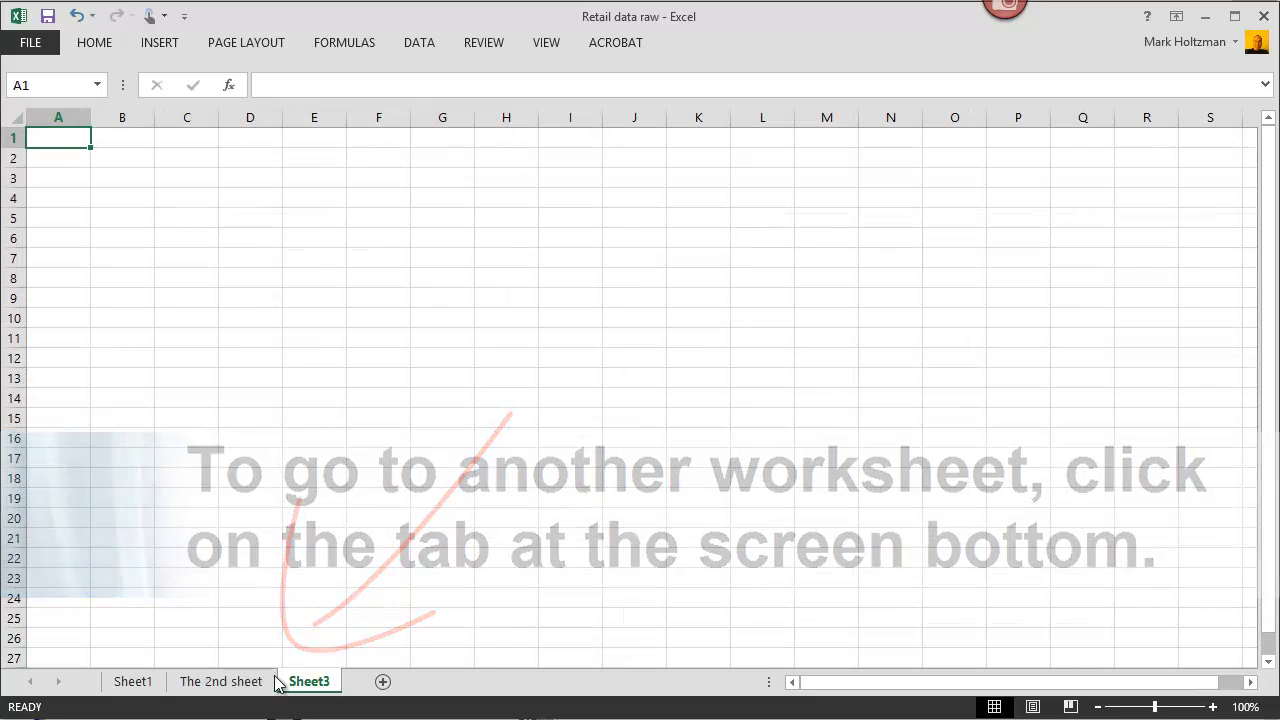
pyautogui.click(160, 685)
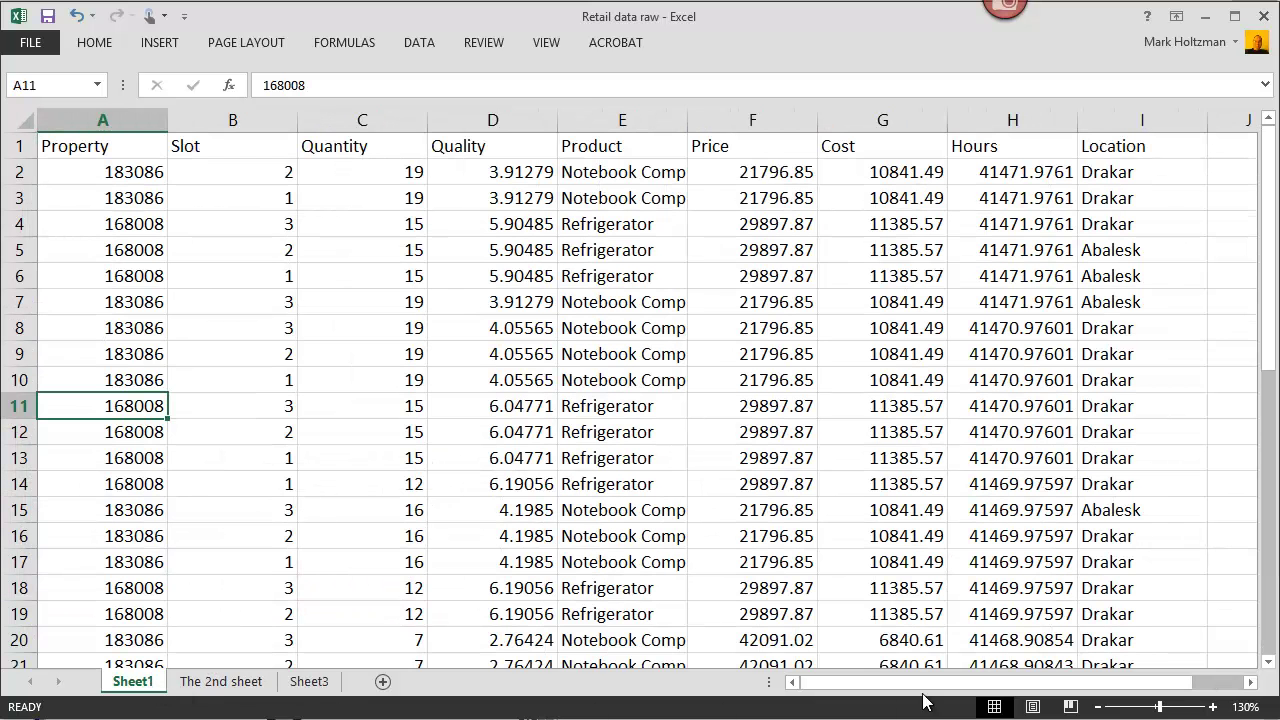
pyautogui.click(1213, 707)
pyautogui.click(1213, 707)
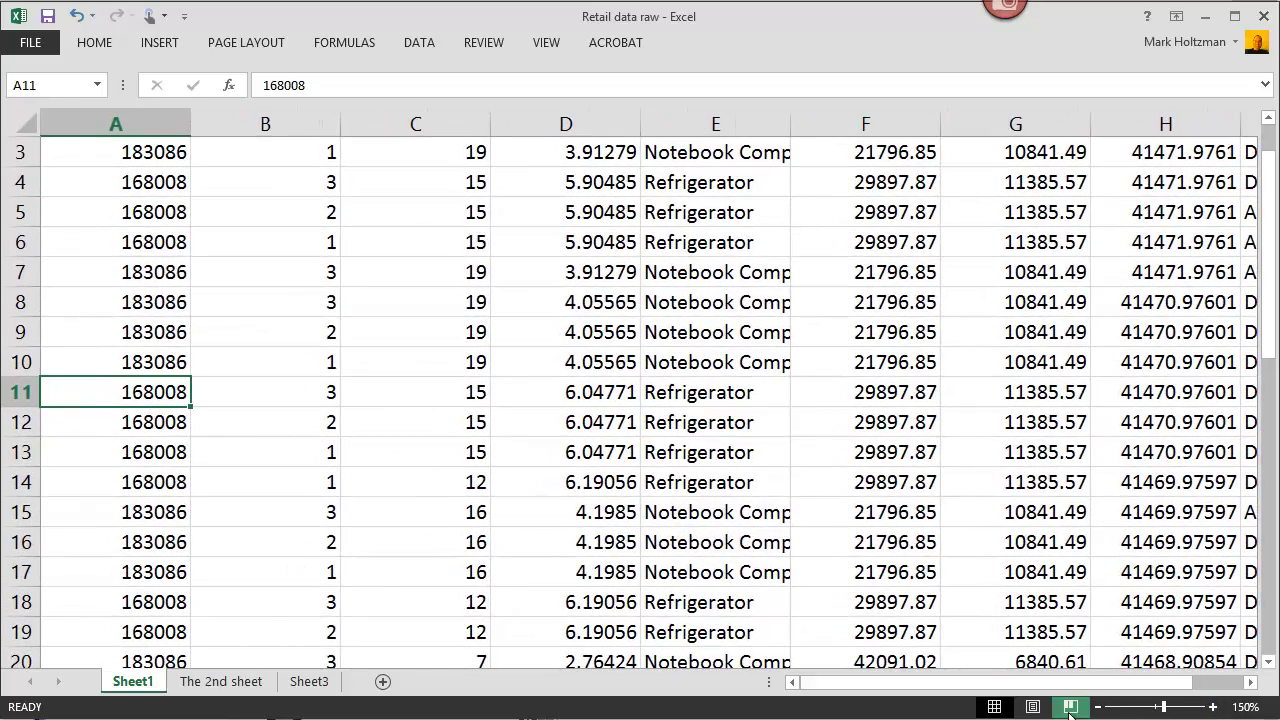
pyautogui.click(1097, 707)
pyautogui.click(1097, 707)
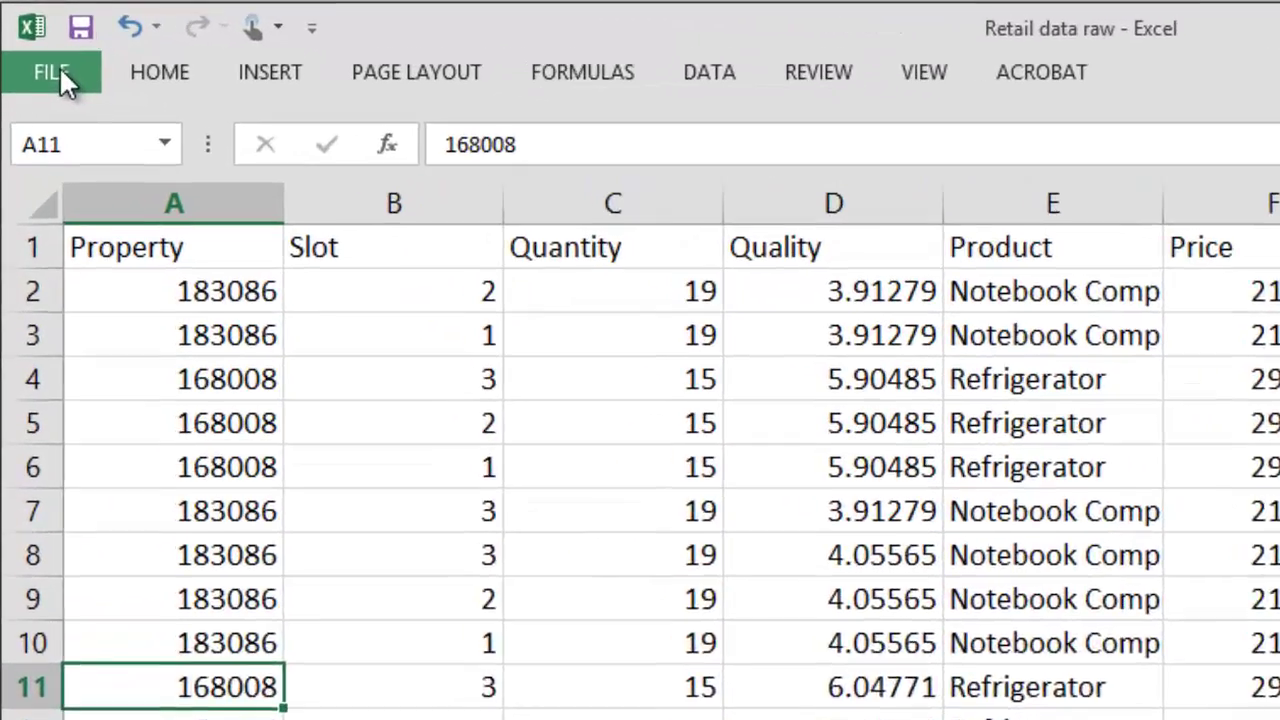
pyautogui.click(33, 41)
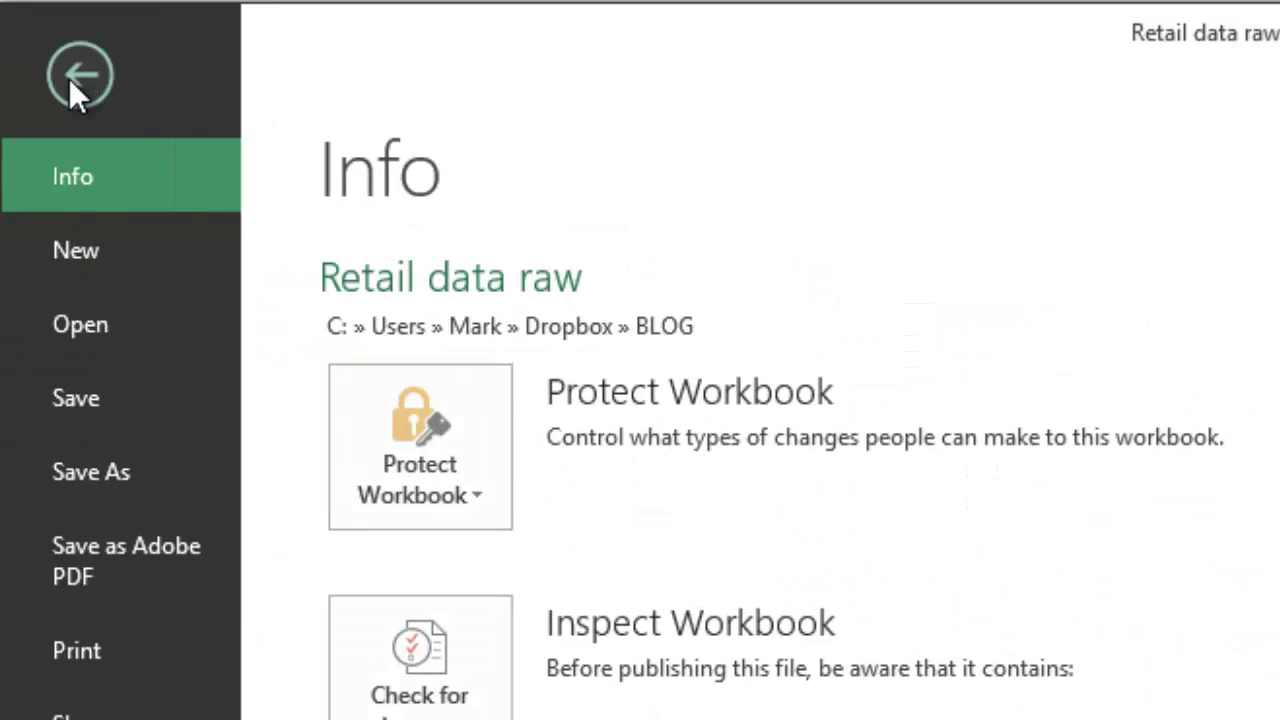
pyautogui.click(69, 78)
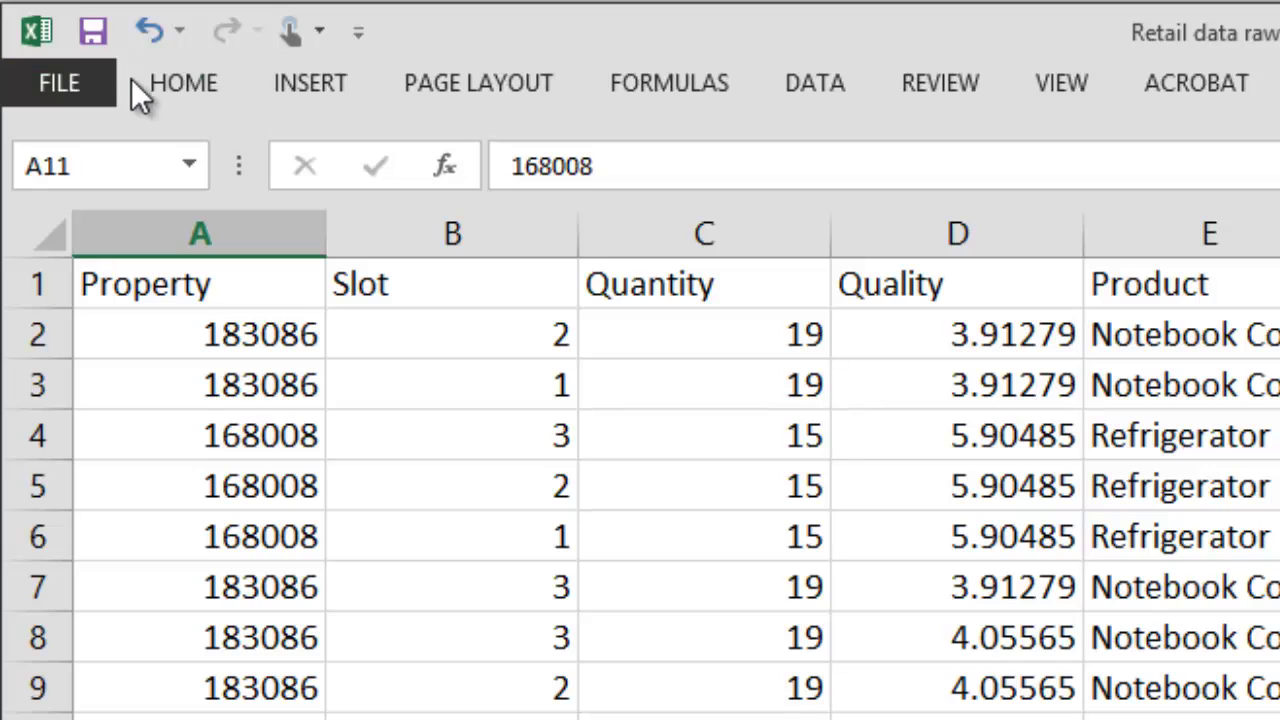
# Step: Browse the Home, Insert, Page Layout, Formulas, Data, Review, View and Acrobat ribbon tabs in turn
pyautogui.click(189, 86)
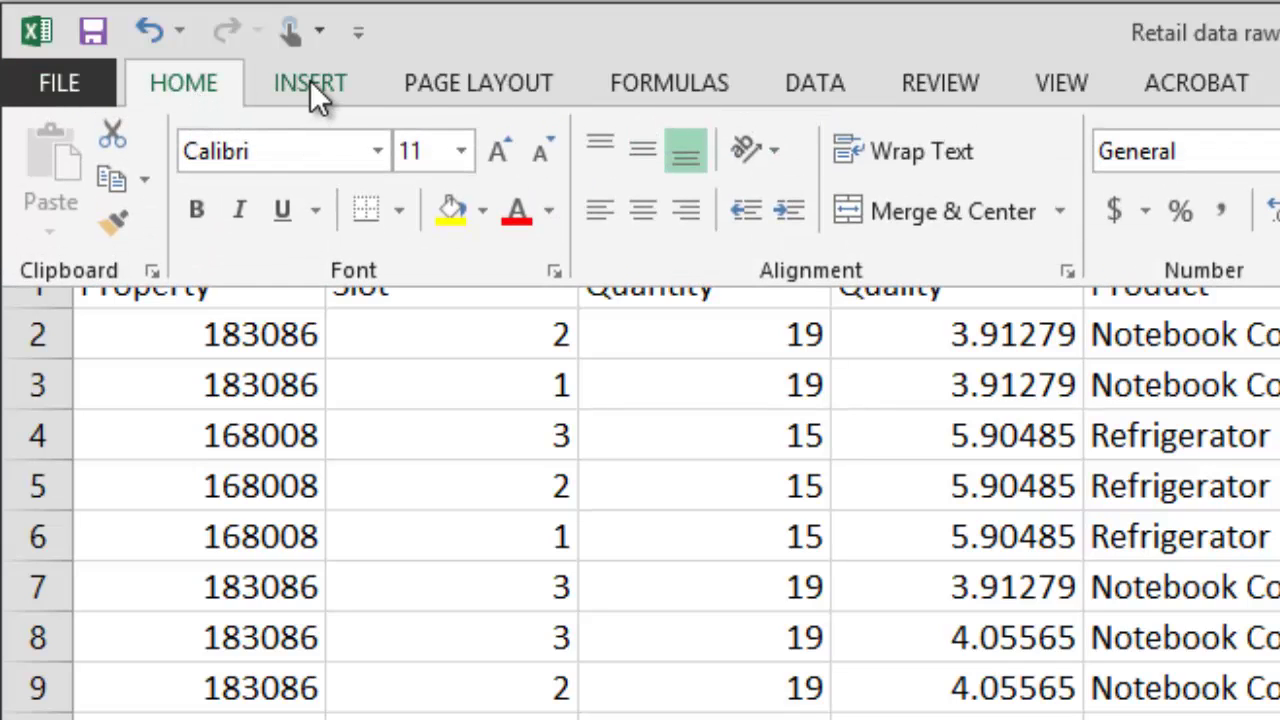
pyautogui.scroll(-1, 465, 78)
pyautogui.scroll(-1, 465, 78)
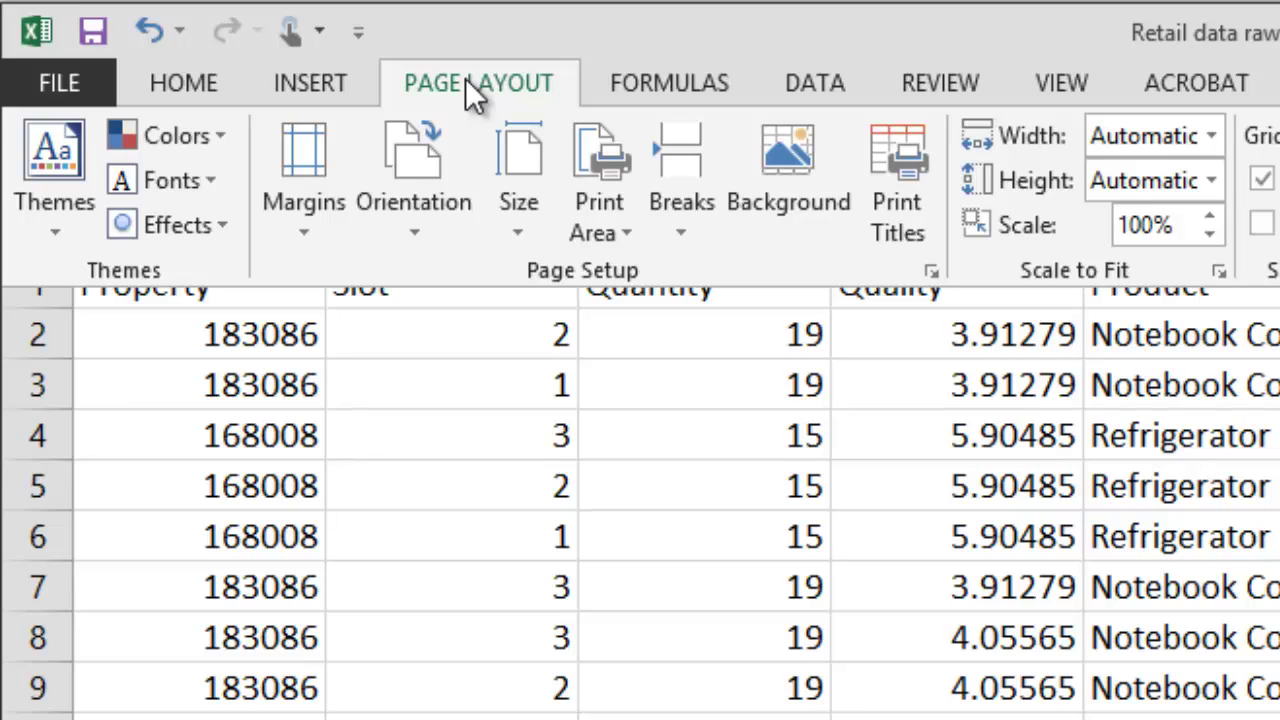
pyautogui.click(183, 88)
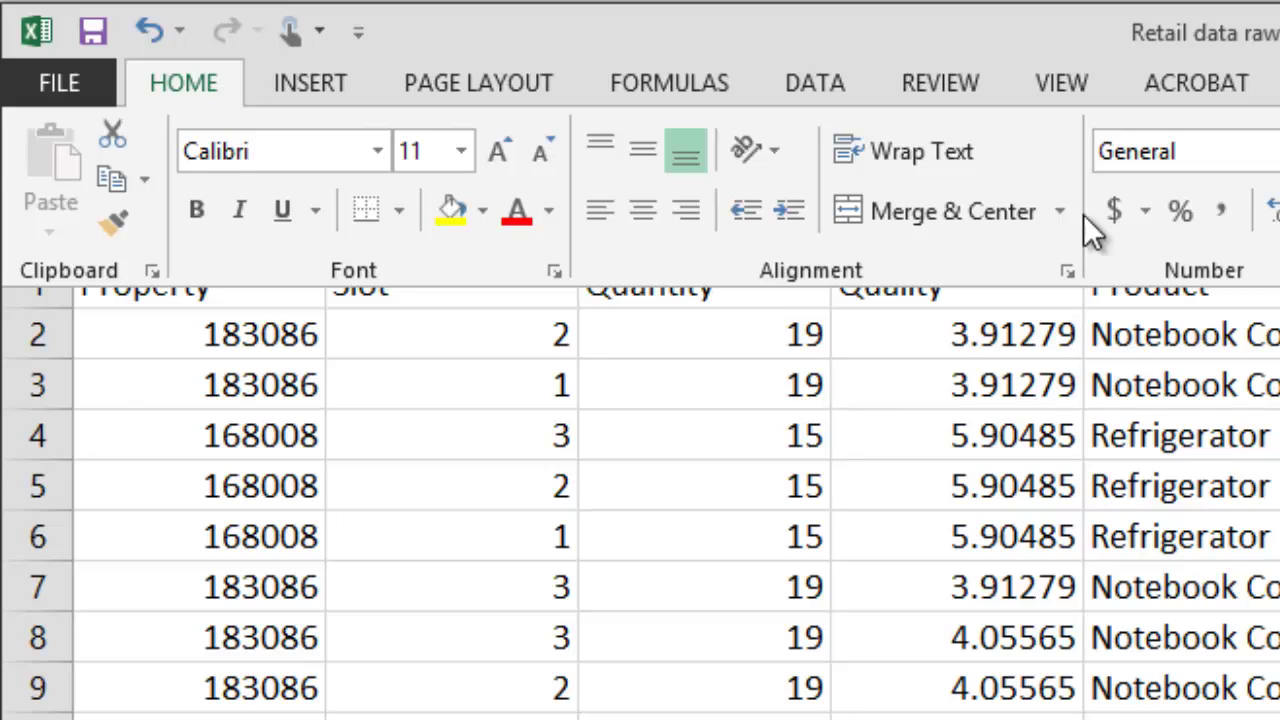
pyautogui.click(322, 84)
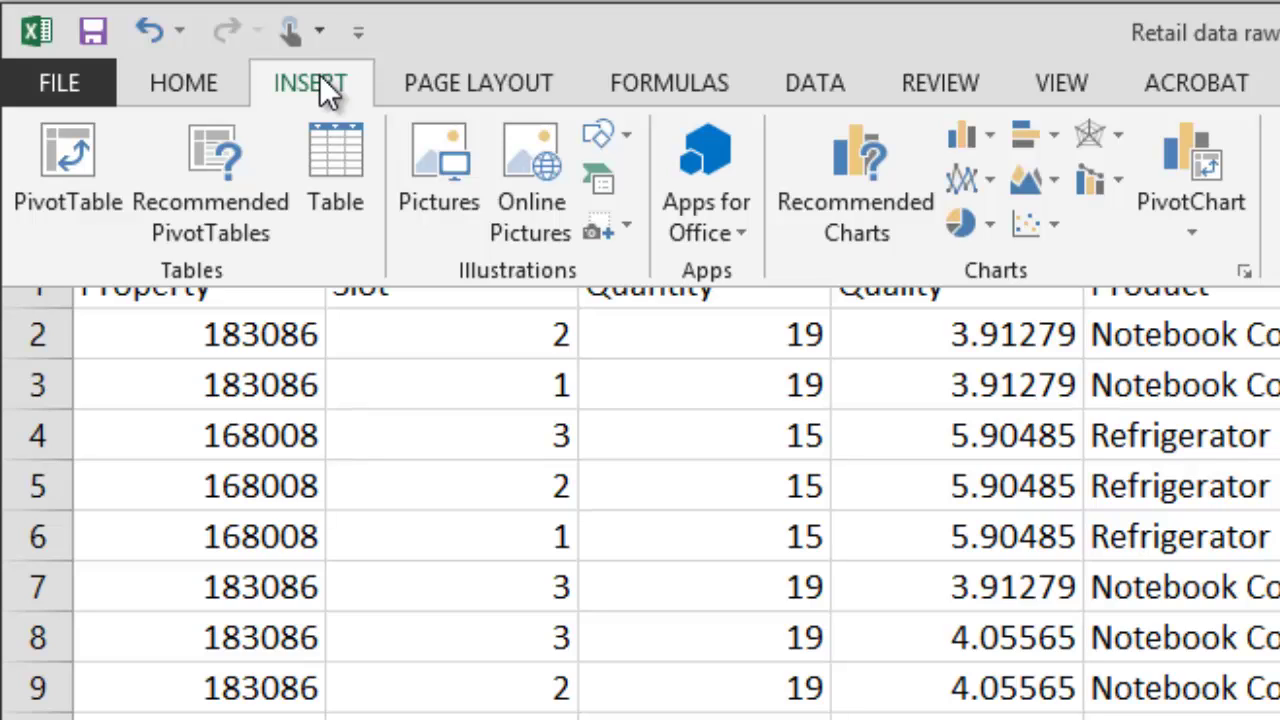
pyautogui.click(428, 82)
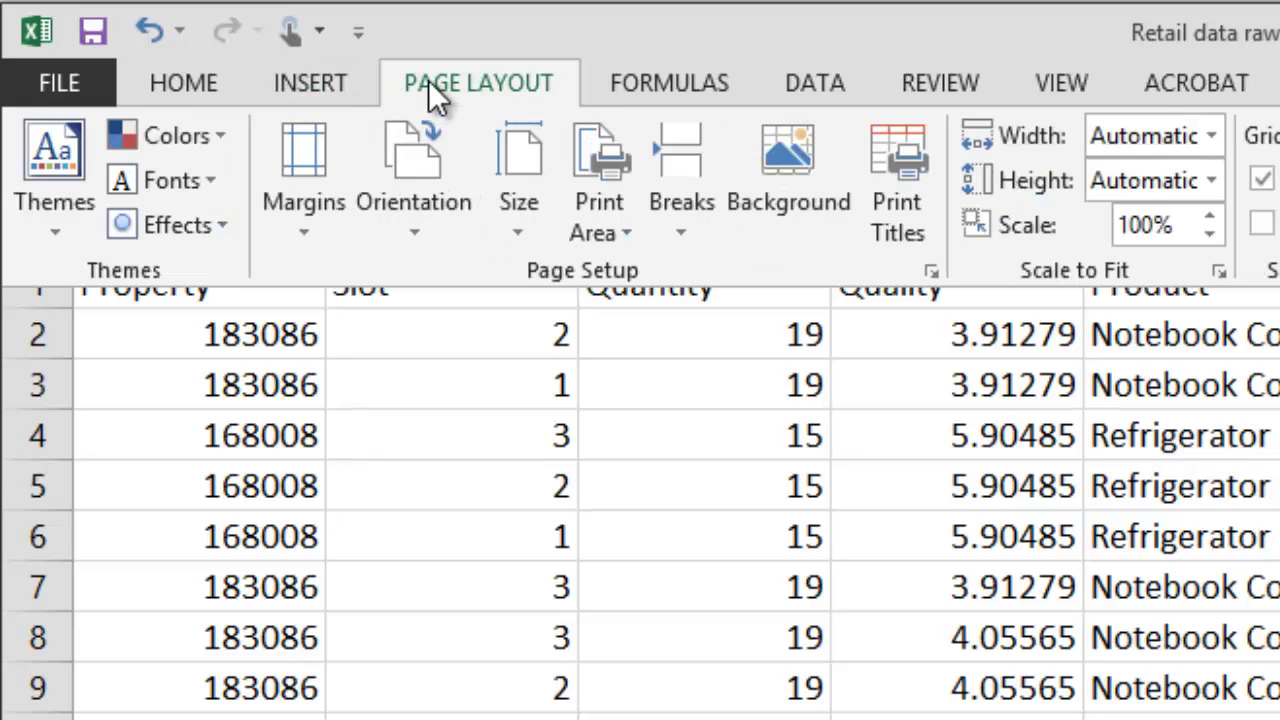
pyautogui.click(686, 84)
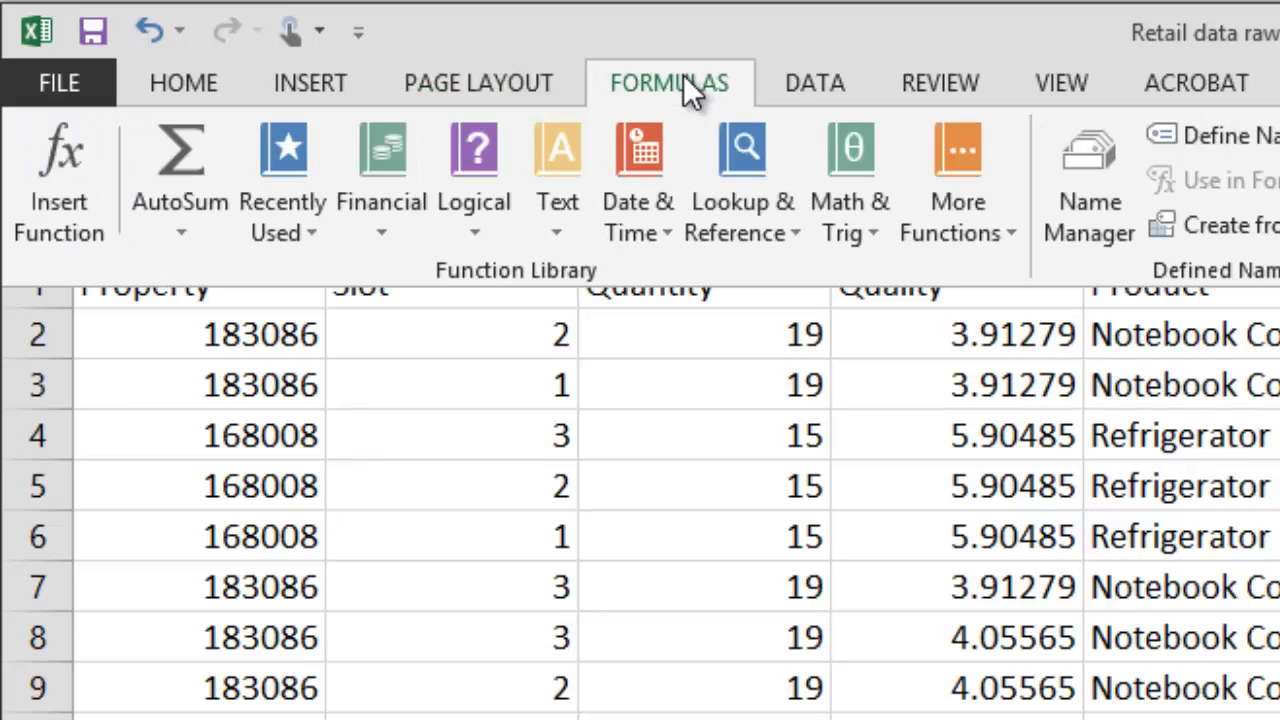
pyautogui.click(813, 84)
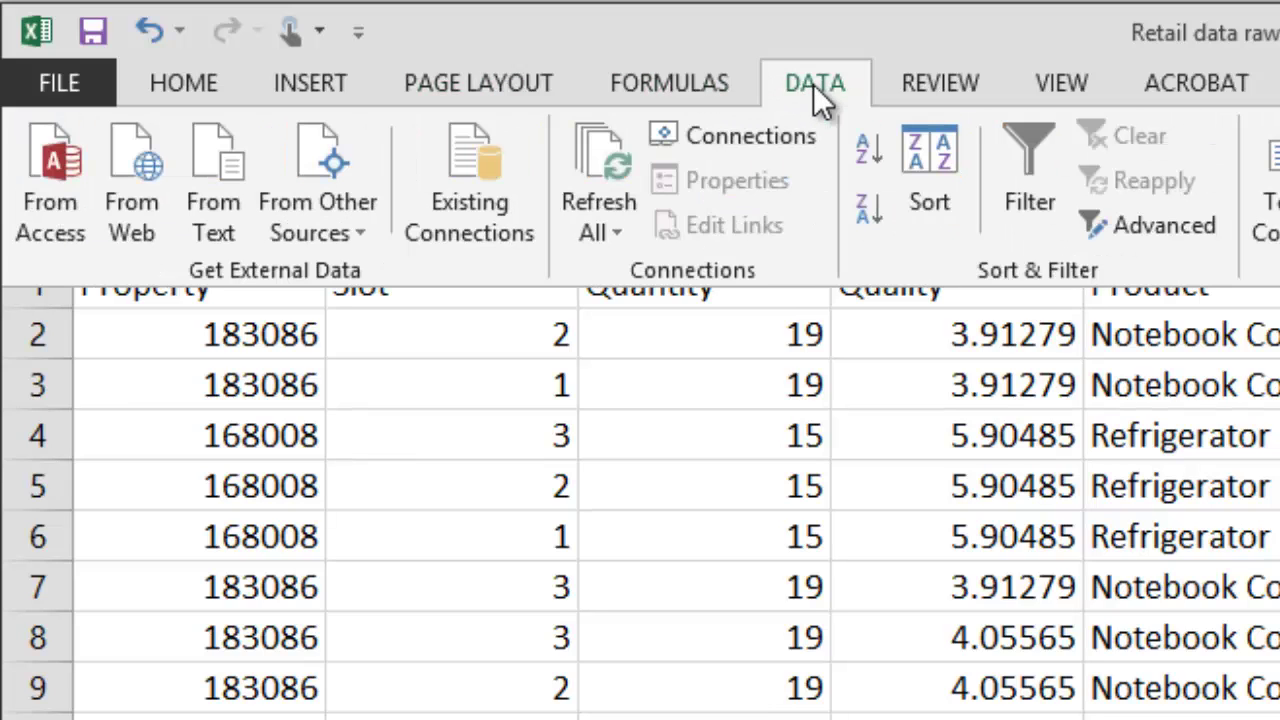
pyautogui.click(962, 84)
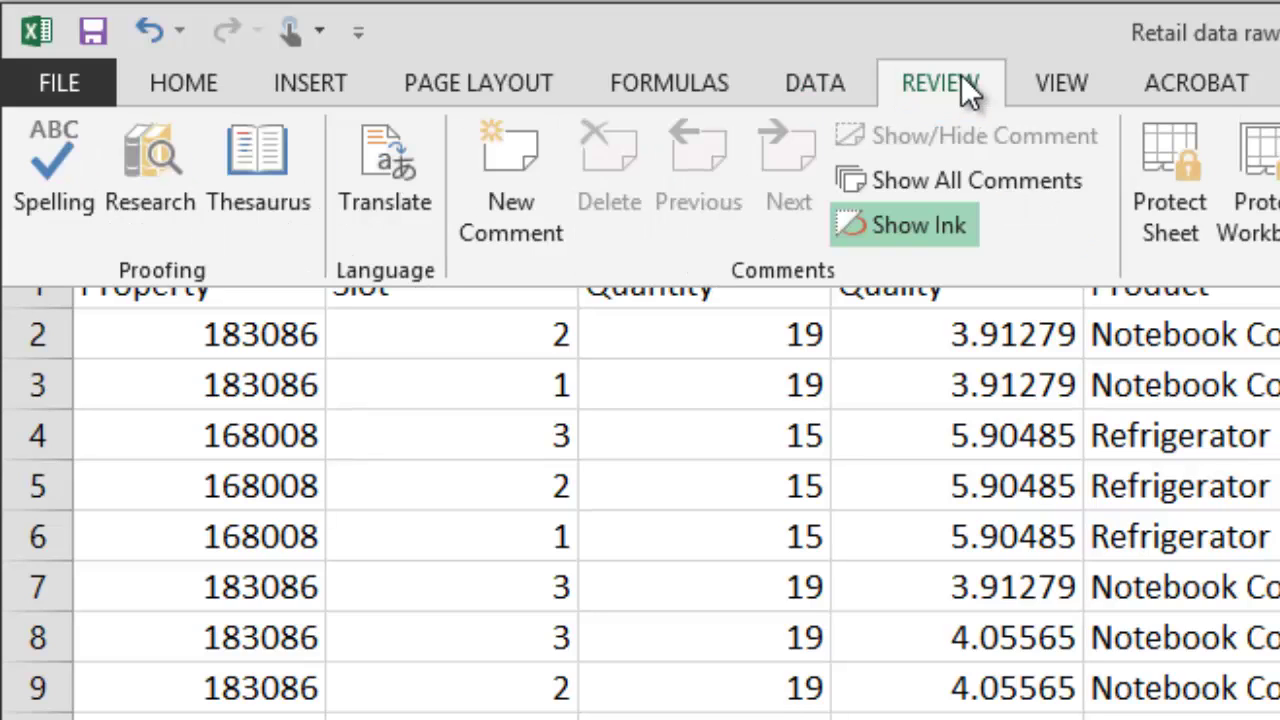
pyautogui.click(1040, 85)
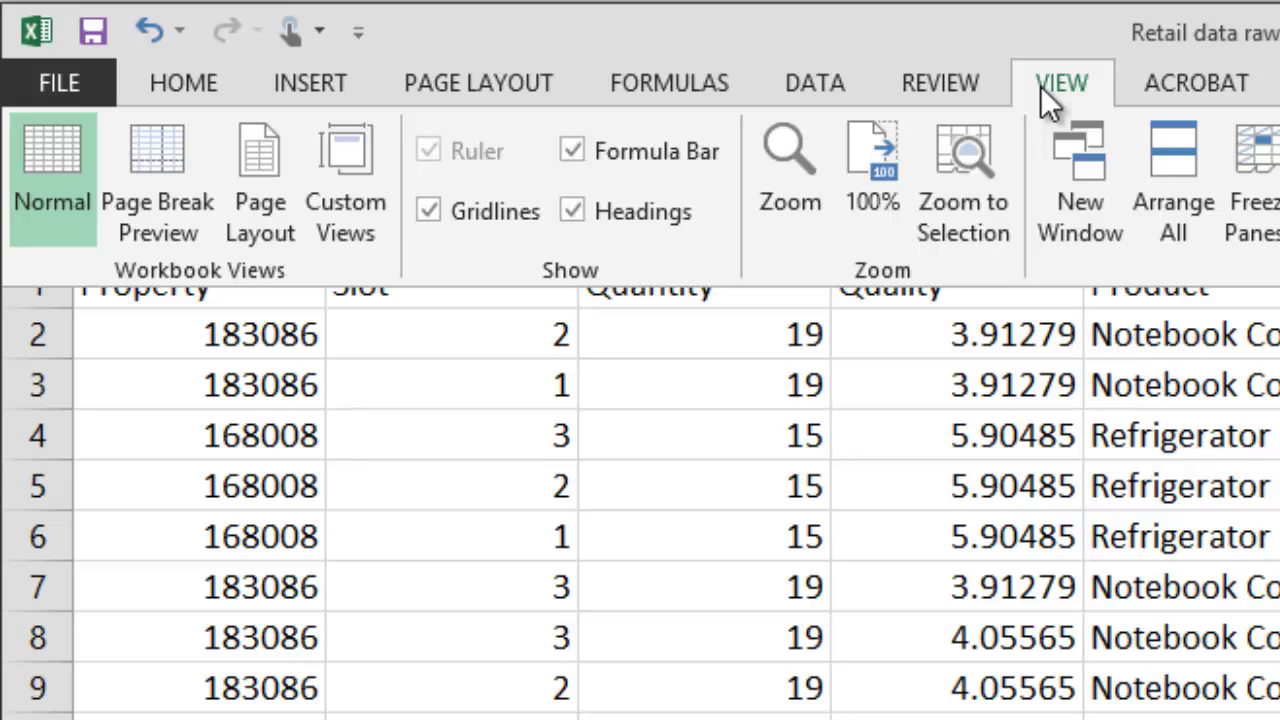
pyautogui.click(1159, 82)
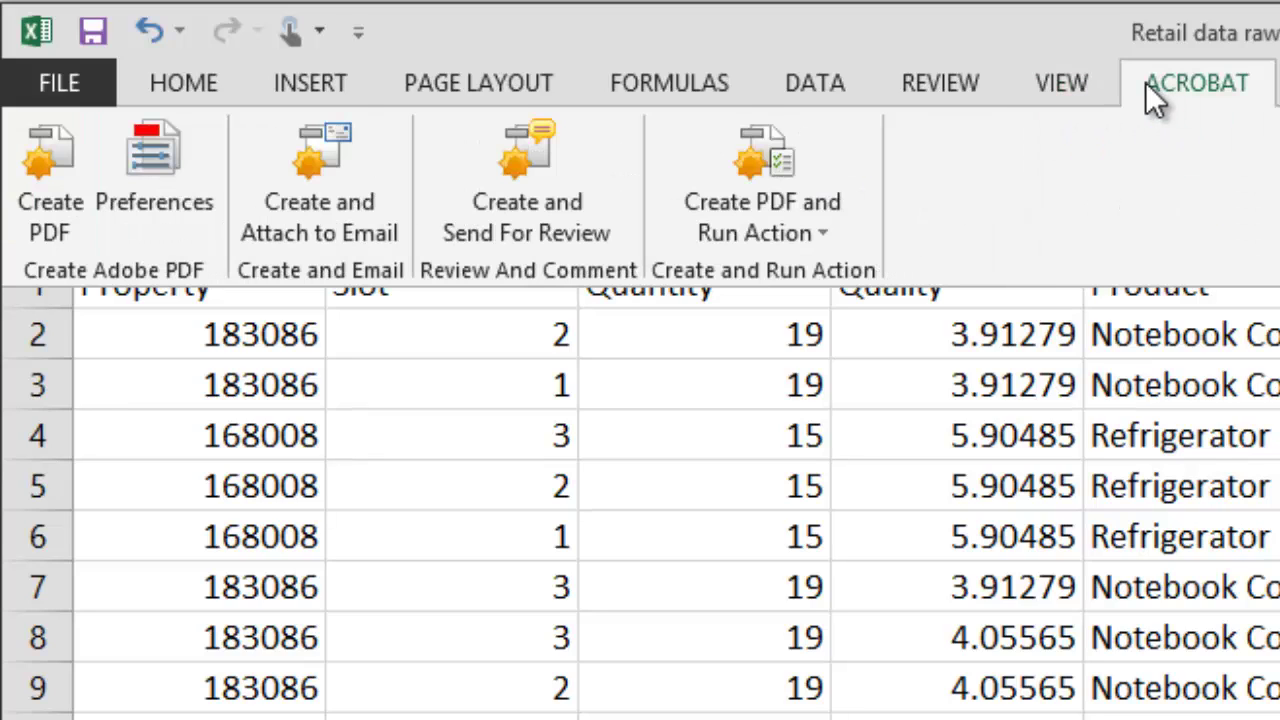